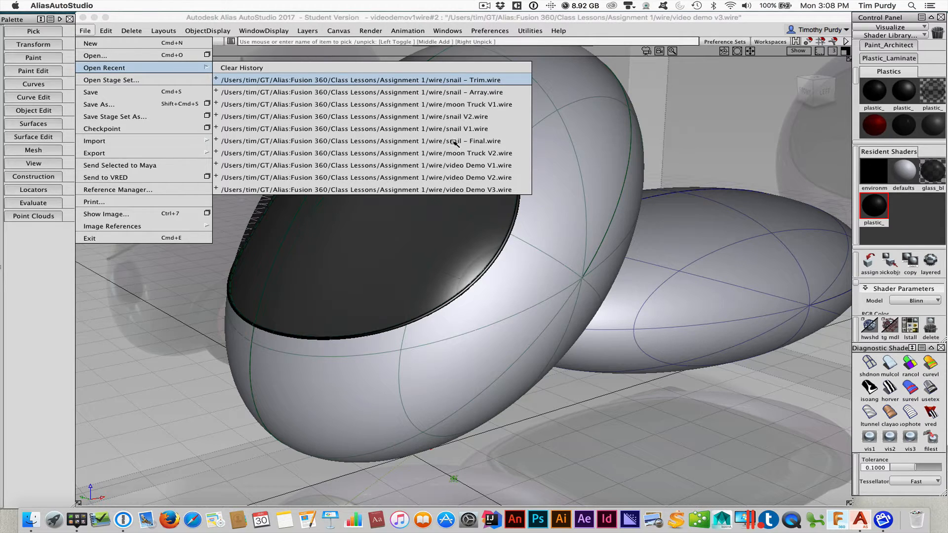
{"action": "left_click", "coordinate": [464, 154]}
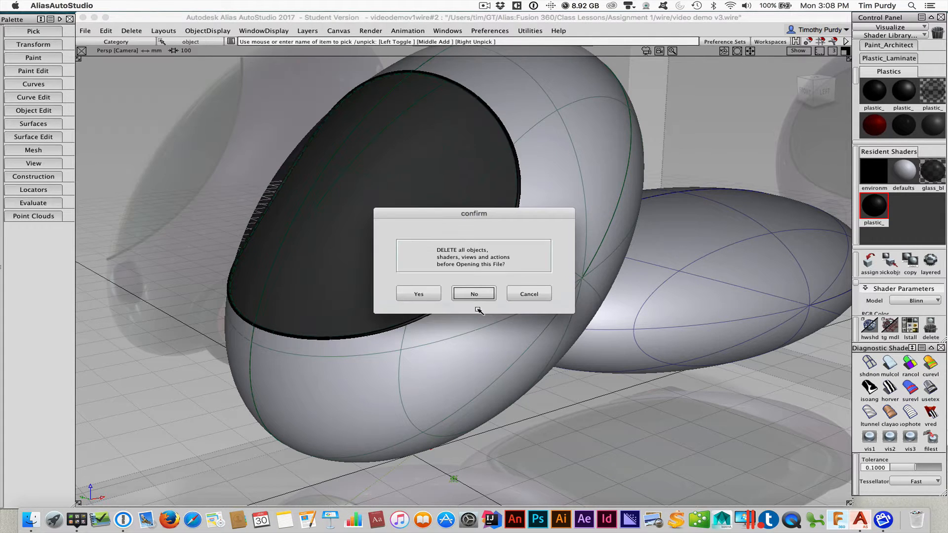
{"action": "left_click", "coordinate": [527, 295]}
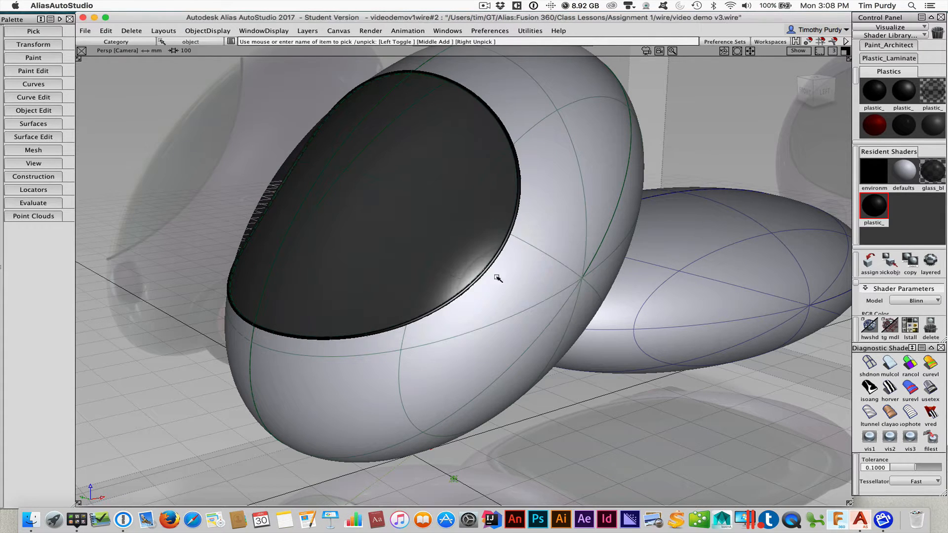
{"action": "left_click", "coordinate": [87, 30]}
{"action": "left_click", "coordinate": [95, 83]}
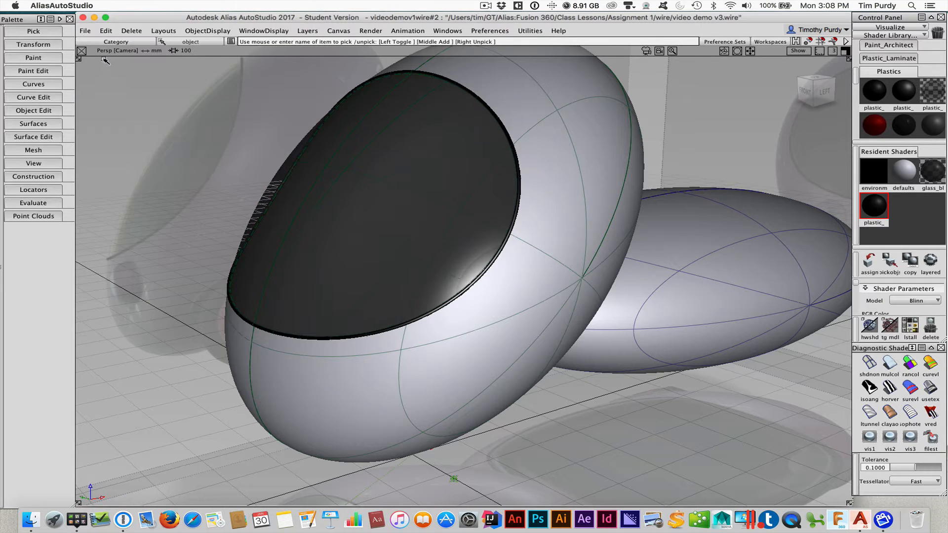
Step: Open the recent file moon Truck V2.wire, deleting all objects, shaders and views of the current scene
{"action": "left_click", "coordinate": [87, 31]}
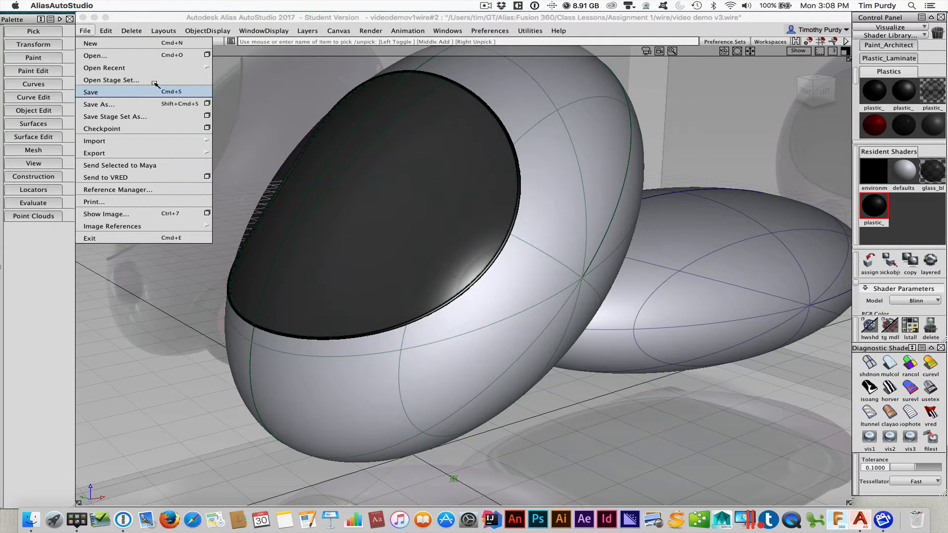
{"action": "mouse_move", "coordinate": [158, 70]}
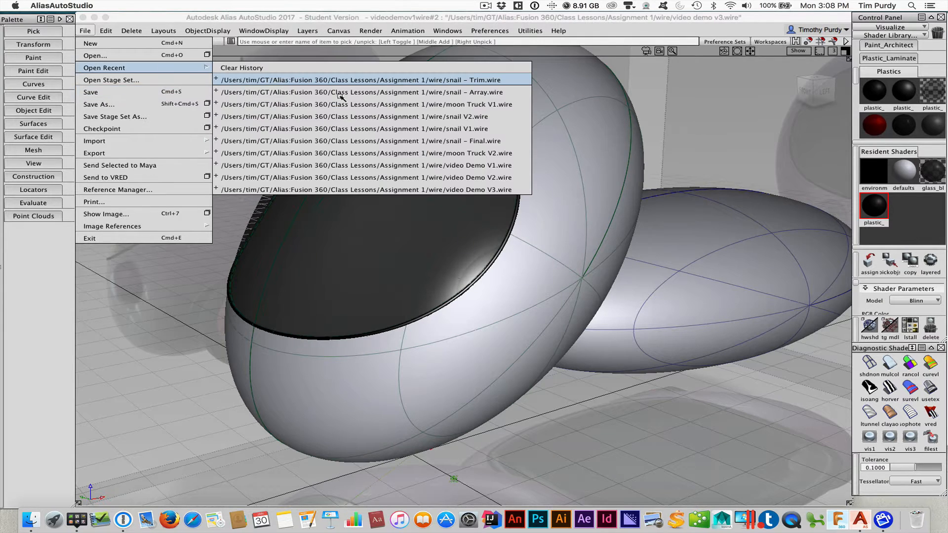
{"action": "left_click", "coordinate": [454, 153]}
{"action": "left_click", "coordinate": [419, 295]}
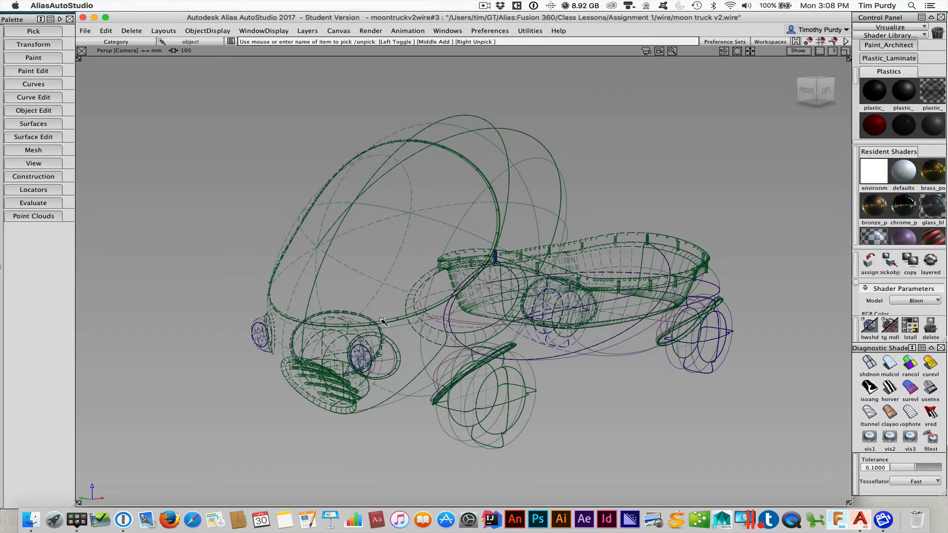
Step: Hardware-shade the truck and examine the headlight housing and lens beside the front grille up close
{"action": "left_click", "coordinate": [264, 30]}
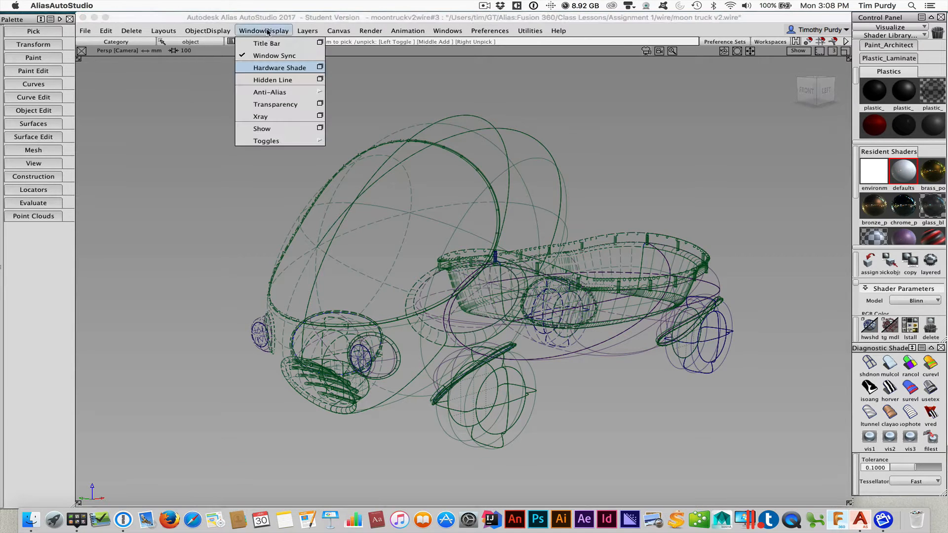
{"action": "left_click", "coordinate": [308, 71]}
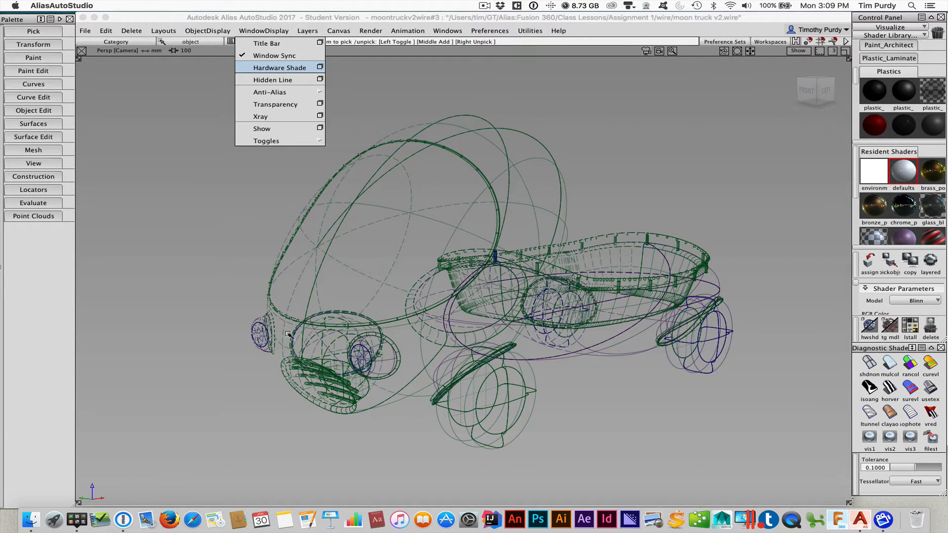
{"action": "right_click_drag", "start_coordinate": [384, 443], "coordinate": [423, 439], "text": "ctrl+shift"}
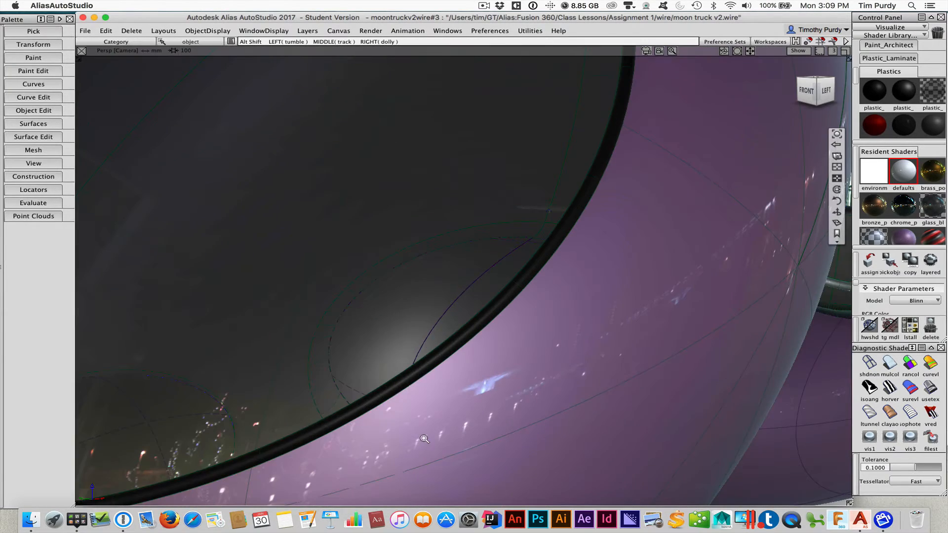
{"action": "middle_click_drag", "start_coordinate": [417, 433], "coordinate": [438, 405], "text": "alt+shift"}
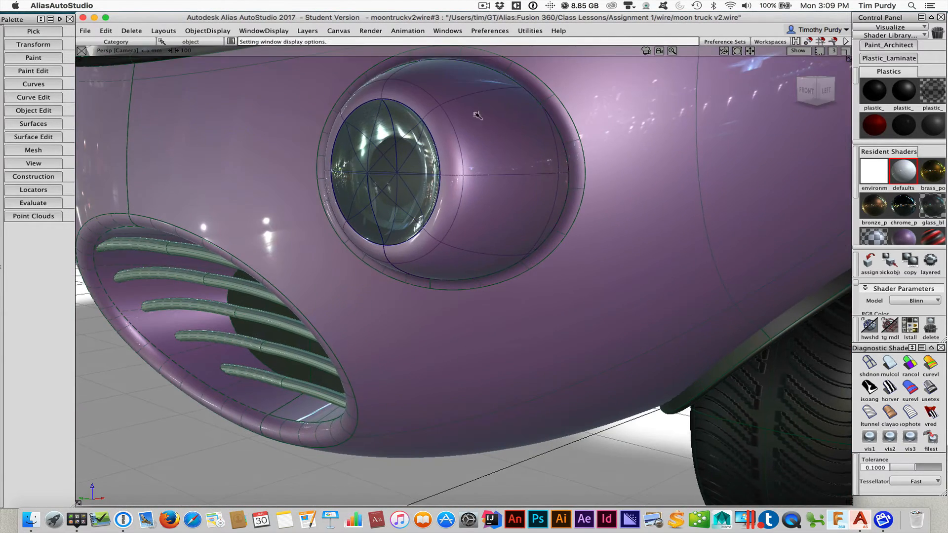
{"action": "right_click_drag", "start_coordinate": [506, 183], "coordinate": [503, 183], "text": "alt+shift"}
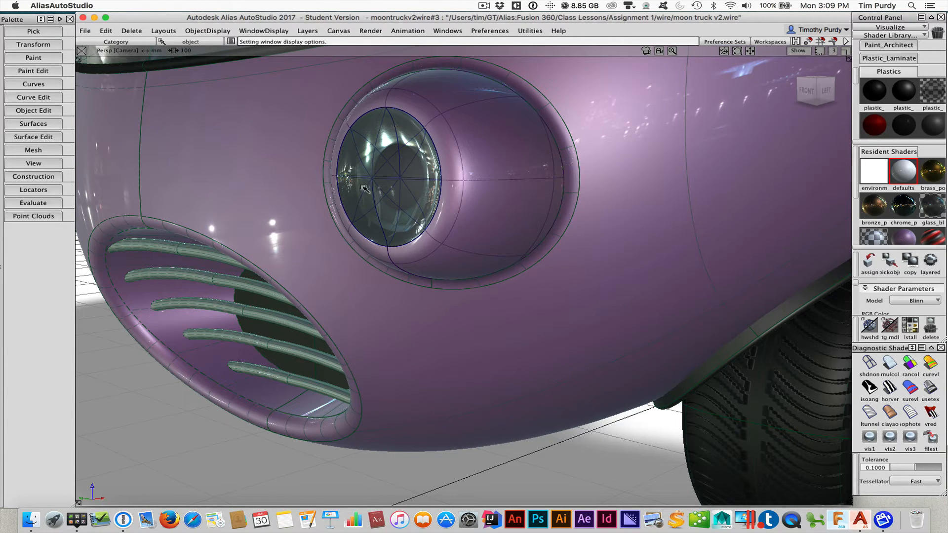
Step: Pick the headlight's glass lens, move it forward out of the housing to expose the interior, and undo the move
{"action": "left_click", "coordinate": [399, 229], "text": "ctrl+shift"}
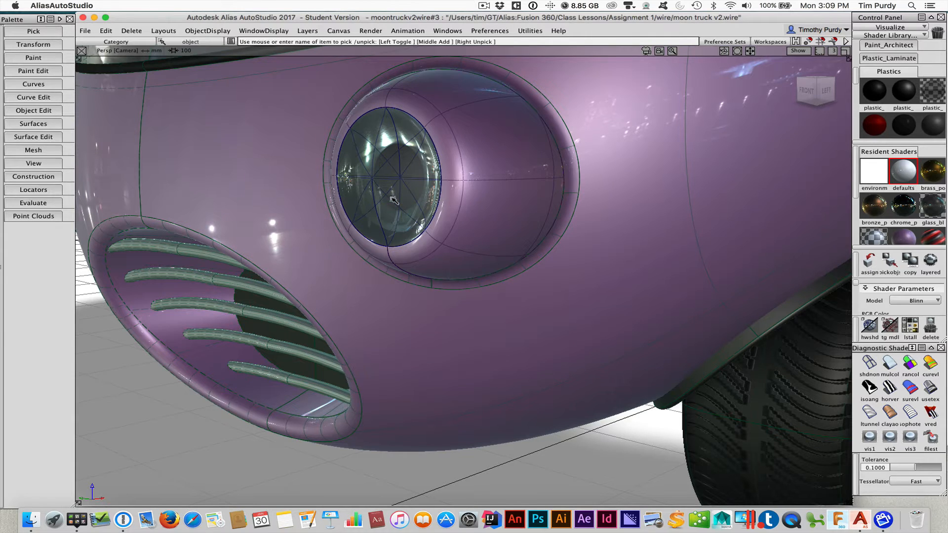
{"action": "left_click_drag", "start_coordinate": [391, 199], "coordinate": [379, 221], "text": "ctrl+shift"}
{"action": "left_click", "coordinate": [380, 220]}
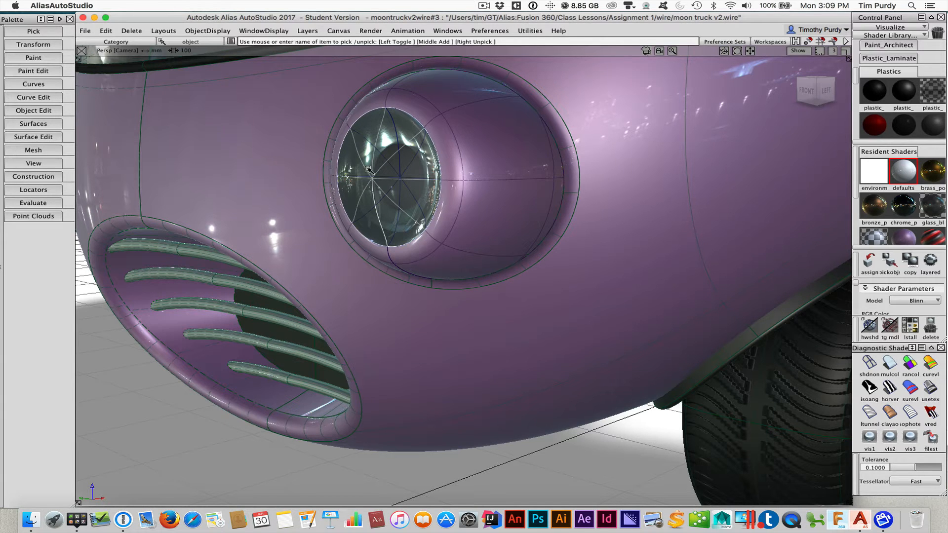
{"action": "middle_click_drag", "start_coordinate": [370, 172], "coordinate": [395, 173], "text": "ctrl+shift"}
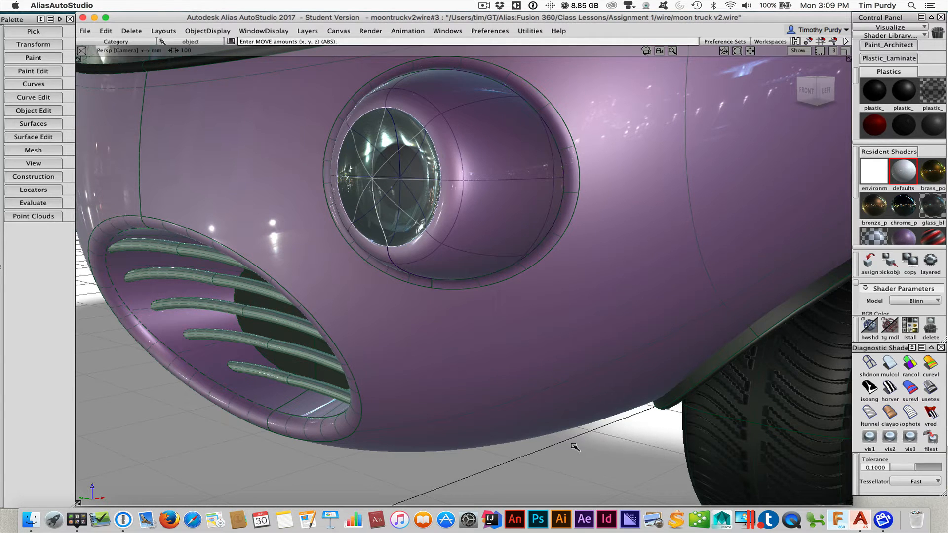
{"action": "left_click_drag", "start_coordinate": [573, 445], "coordinate": [228, 447]}
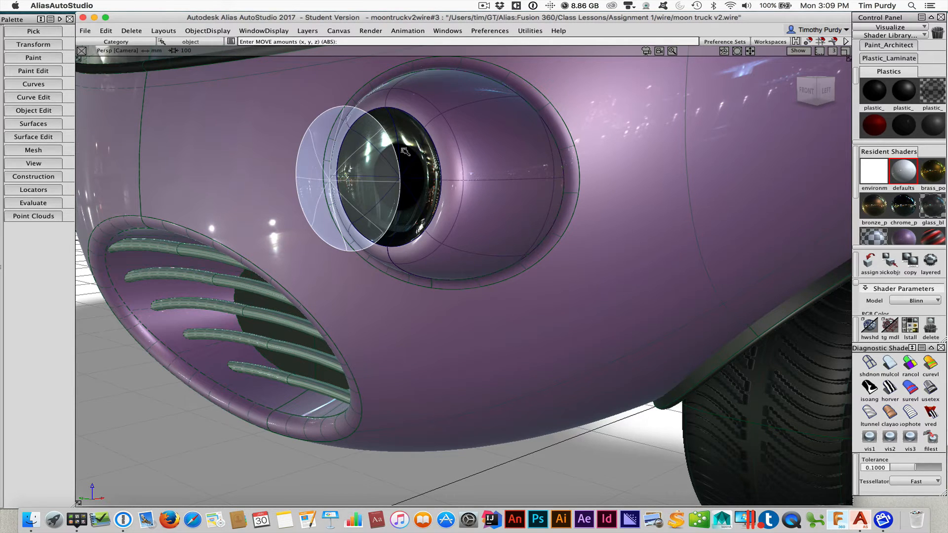
{"action": "key", "text": "super+z"}
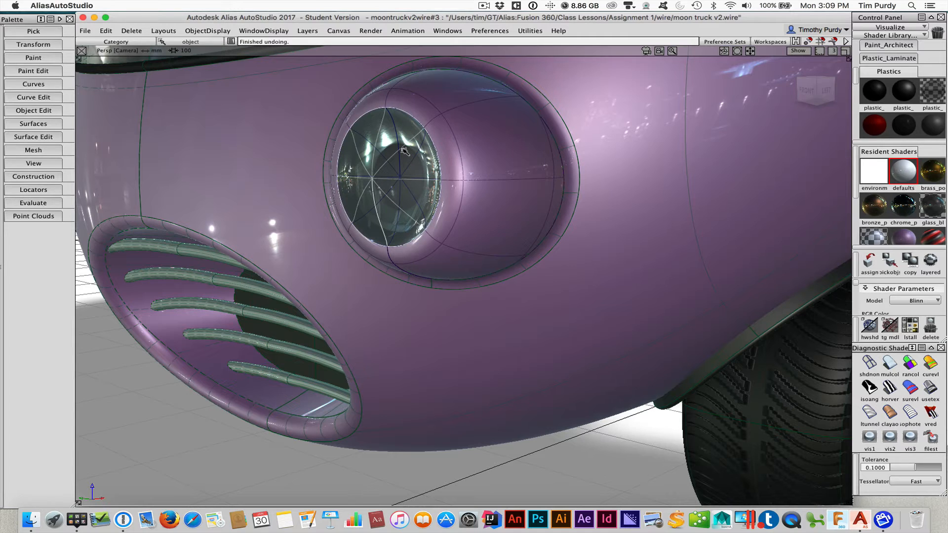
Step: Reopen the recent file video Demo V3.wire, deleting the current scene, and display the model with hardware shading
{"action": "left_click", "coordinate": [83, 32]}
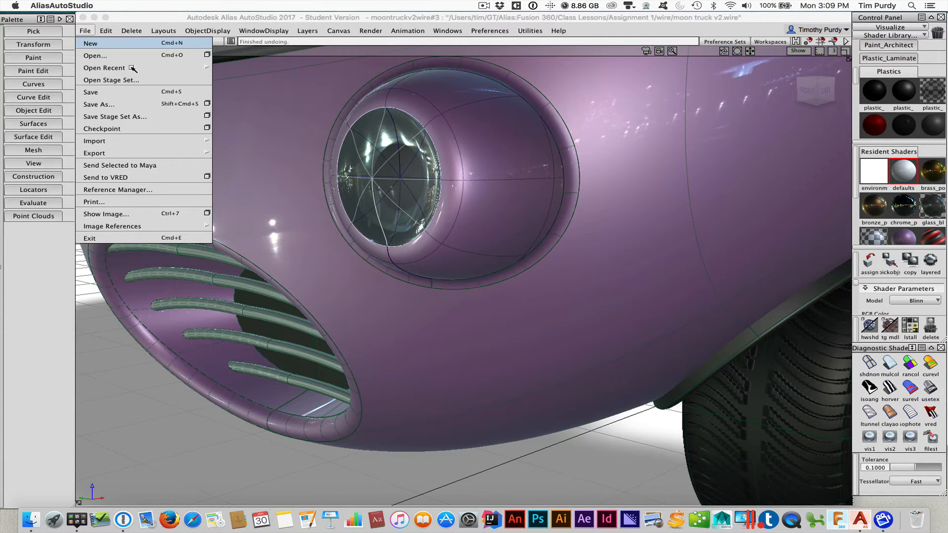
{"action": "mouse_move", "coordinate": [132, 68]}
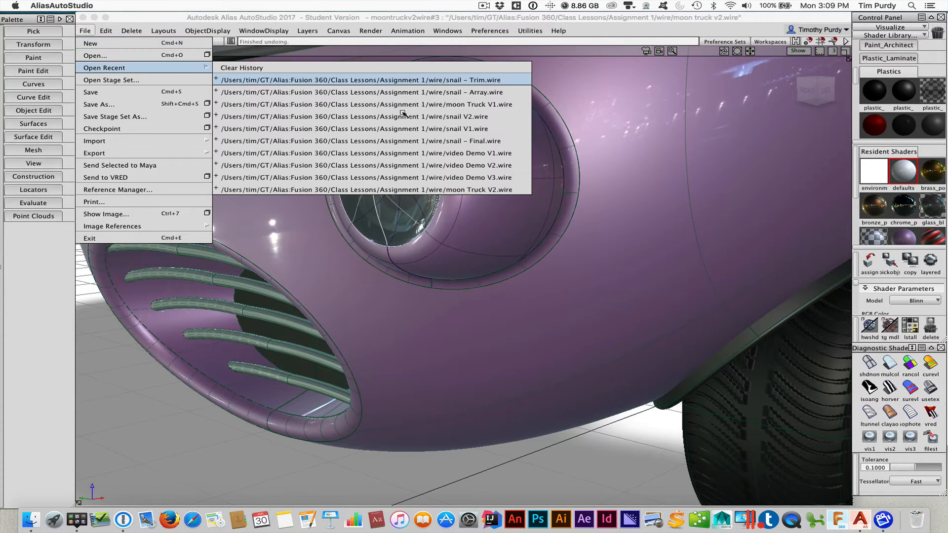
{"action": "left_click", "coordinate": [462, 178]}
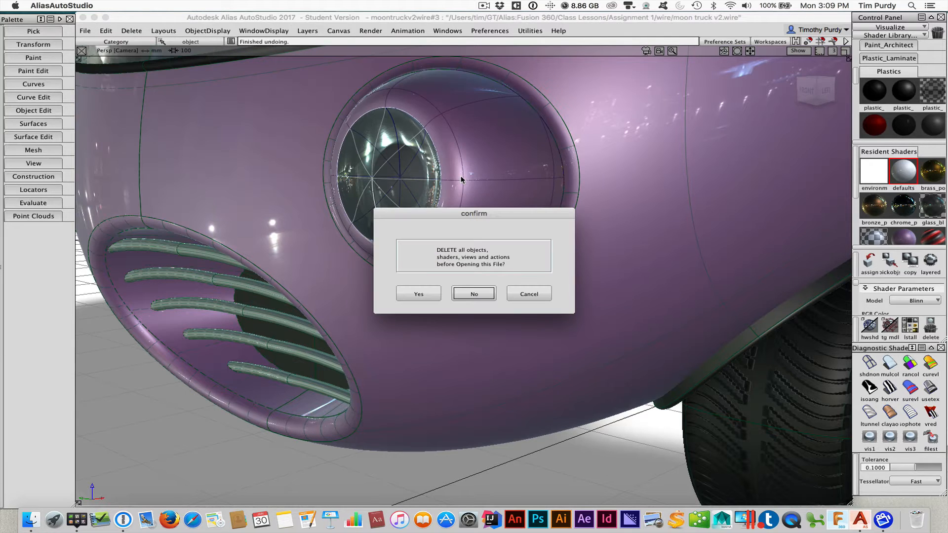
{"action": "left_click", "coordinate": [419, 294]}
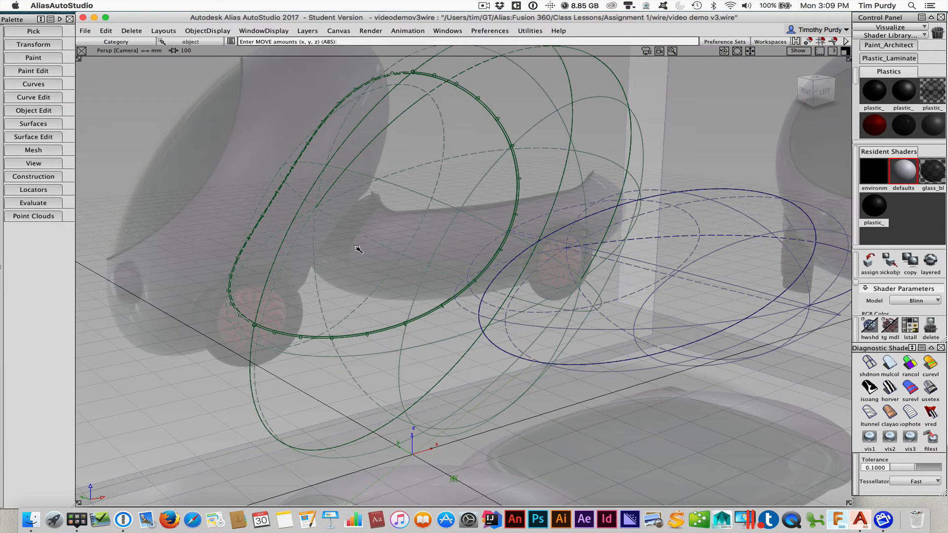
{"action": "right_click_drag", "start_coordinate": [356, 250], "coordinate": [377, 252], "text": "ctrl+shift"}
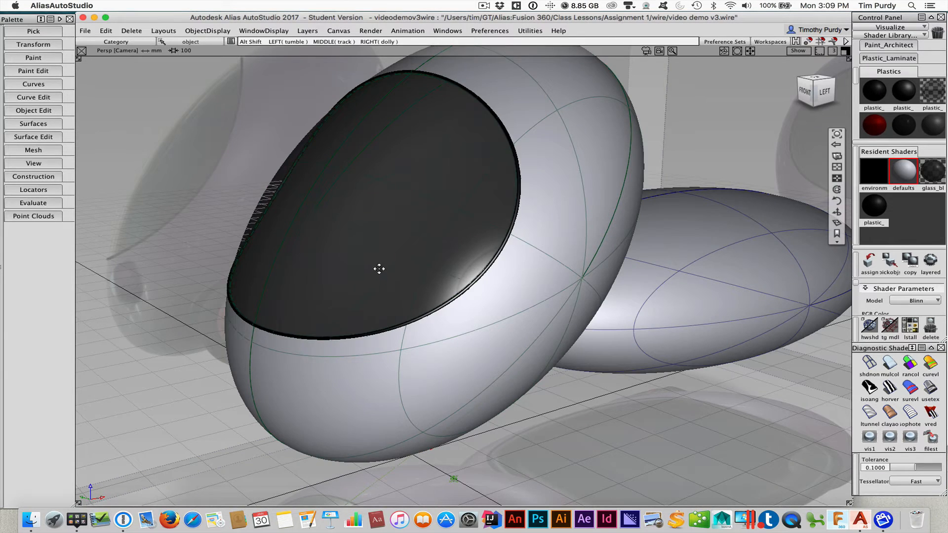
{"action": "middle_click_drag", "start_coordinate": [379, 269], "coordinate": [424, 174], "text": "alt+shift"}
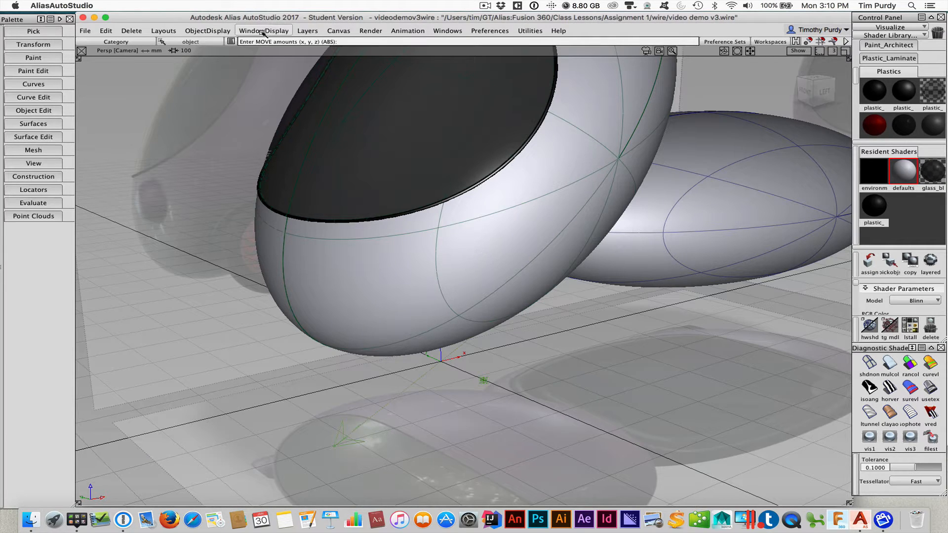
Step: Switch to the four-window user layout and make the Back view active
{"action": "left_click", "coordinate": [207, 33]}
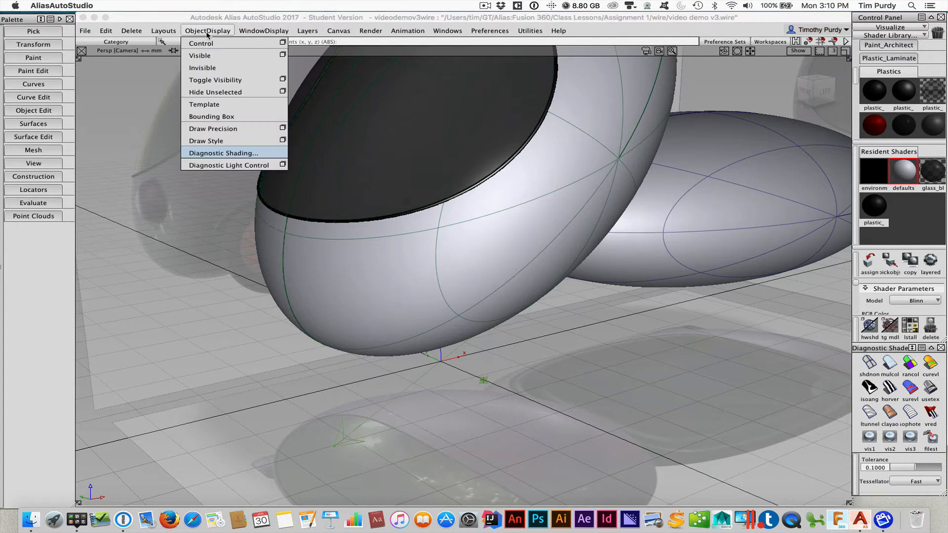
{"action": "left_click", "coordinate": [167, 32]}
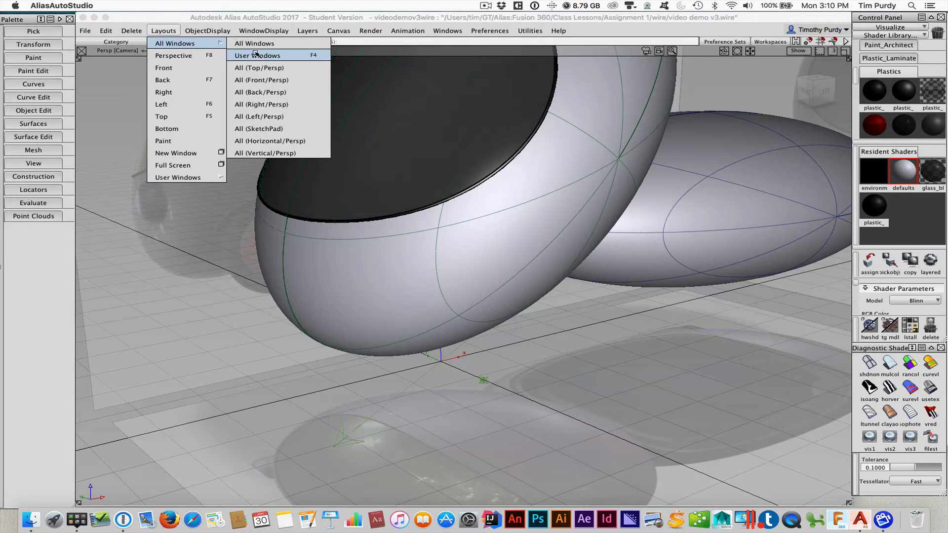
{"action": "left_click", "coordinate": [256, 55]}
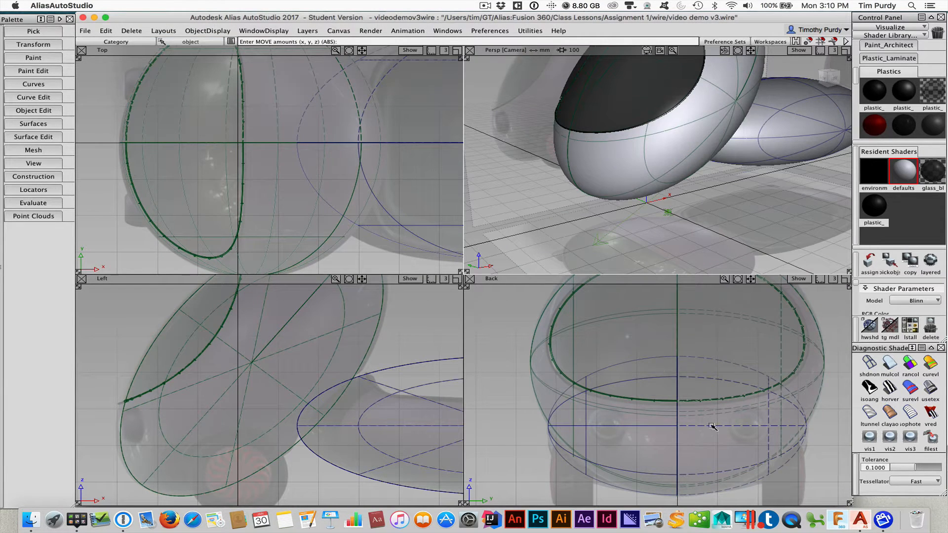
{"action": "left_click", "coordinate": [697, 285]}
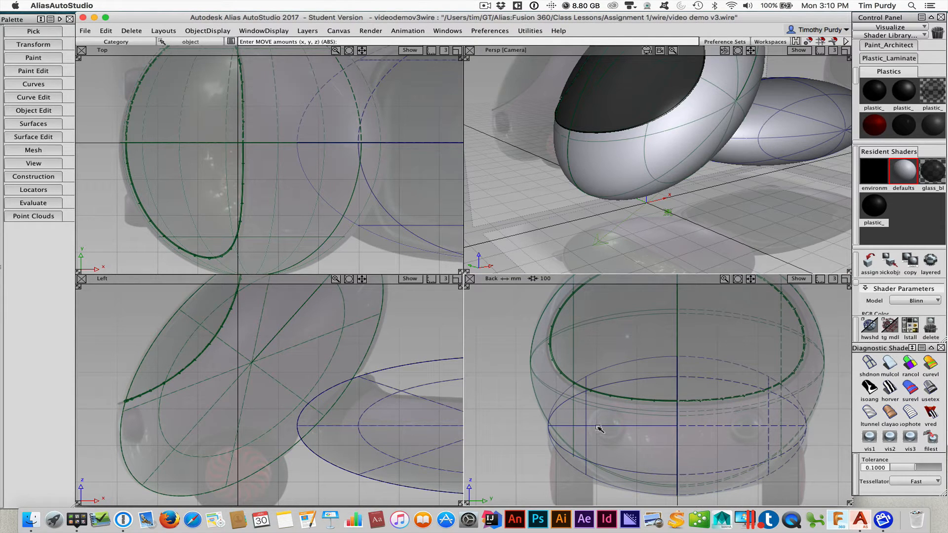
Step: Place a sphere on the headlight of the Back view's reference image and move it forward to the cab's nose, X about -237
{"action": "left_click", "coordinate": [33, 124]}
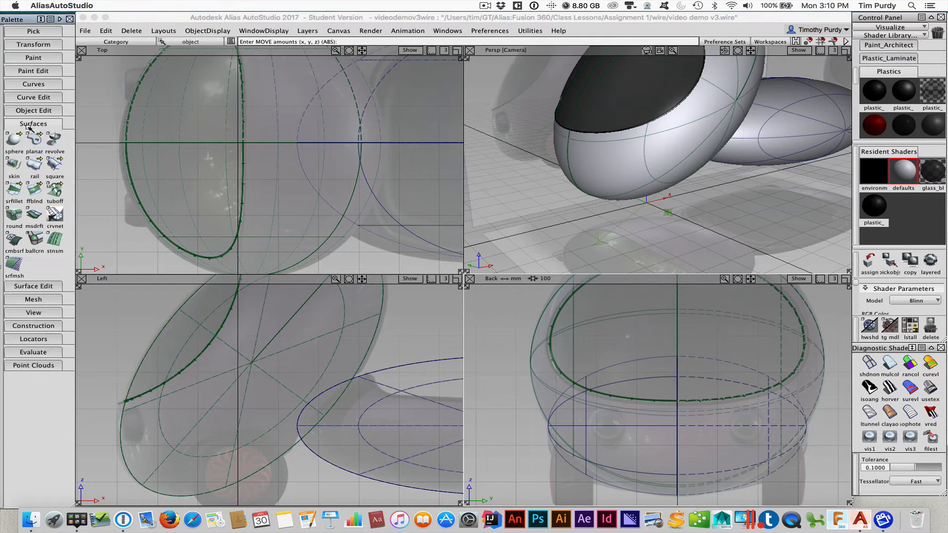
{"action": "left_click", "coordinate": [609, 428]}
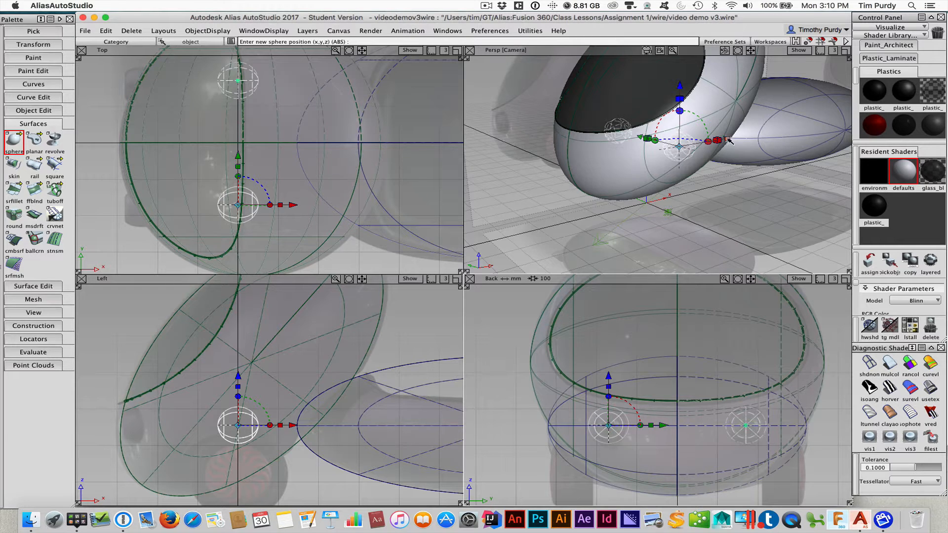
{"action": "left_click_drag", "start_coordinate": [728, 141], "coordinate": [665, 147]}
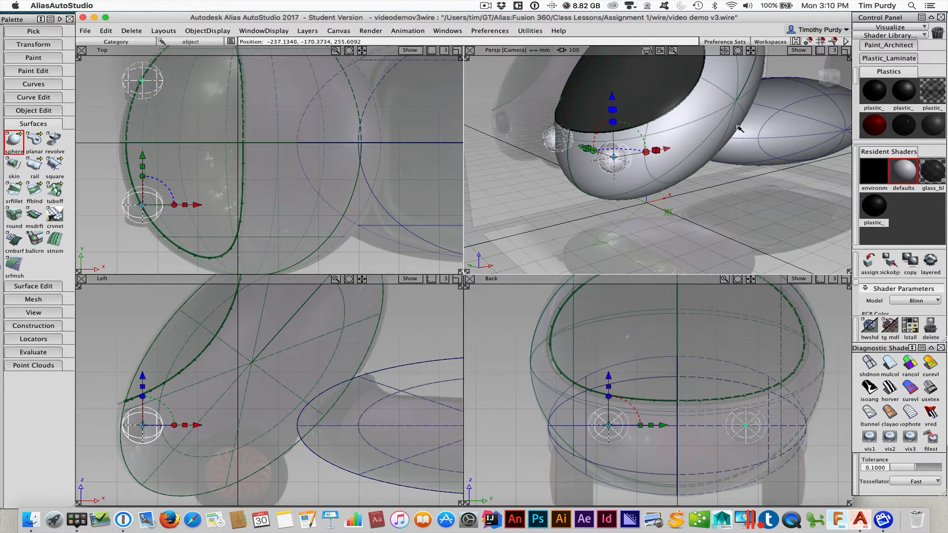
Step: Fit the headlight sphere to the cab by moving it outward to Y about -183 and forward to X about -246
{"action": "left_click", "coordinate": [844, 51]}
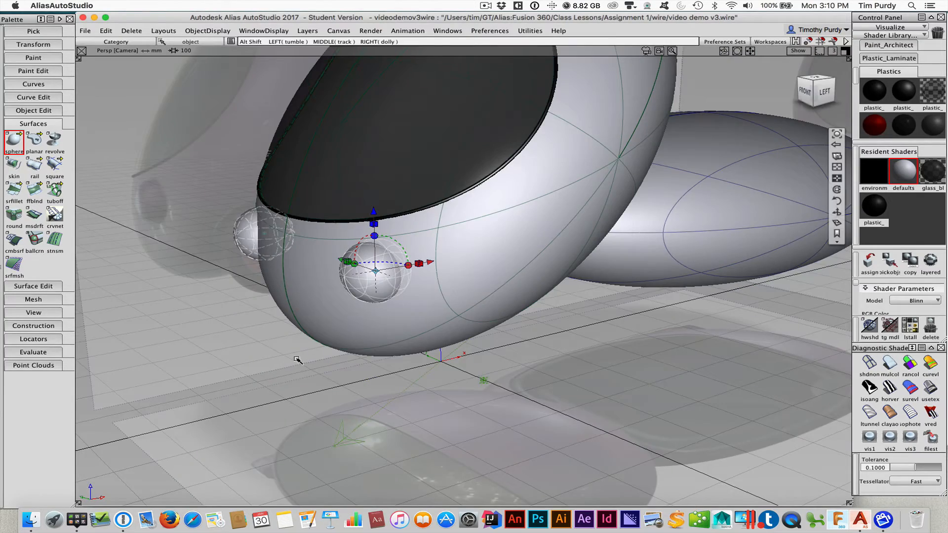
{"action": "left_click_drag", "start_coordinate": [299, 361], "coordinate": [362, 371], "text": "alt+shift"}
{"action": "right_click_drag", "start_coordinate": [370, 368], "coordinate": [552, 334], "text": "alt+shift"}
{"action": "mouse_move", "coordinate": [469, 337]}
{"action": "left_mouse_down", "text": "alt+shift"}
{"action": "mouse_move", "coordinate": [330, 329]}
{"action": "mouse_move", "coordinate": [576, 324]}
{"action": "mouse_move", "coordinate": [481, 322]}
{"action": "left_mouse_up", "text": "alt+shift"}
{"action": "right_click_drag", "start_coordinate": [637, 361], "coordinate": [487, 369], "text": "alt+shift"}
{"action": "left_click", "coordinate": [846, 51]}
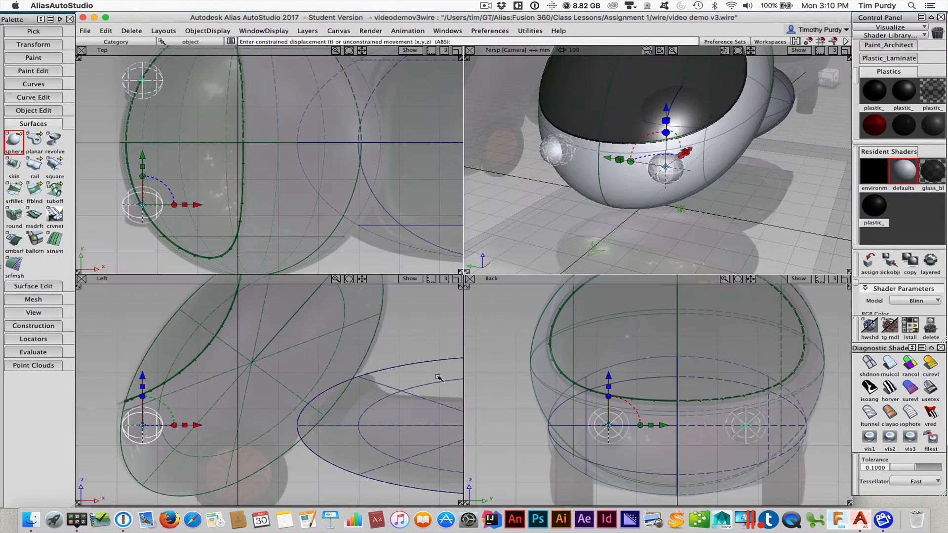
{"action": "left_click", "coordinate": [143, 156]}
{"action": "left_click_drag", "start_coordinate": [142, 155], "coordinate": [143, 160]}
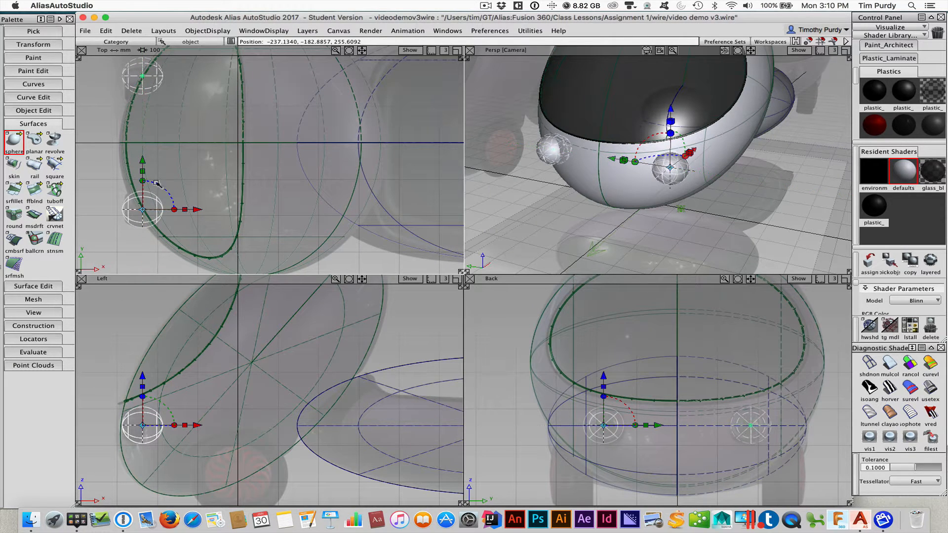
{"action": "left_click_drag", "start_coordinate": [194, 211], "coordinate": [123, 215]}
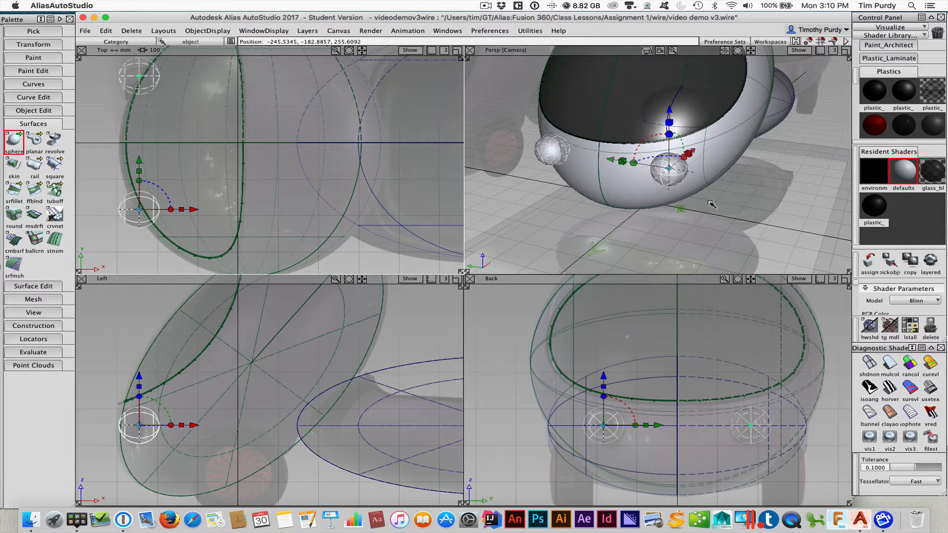
{"action": "right_click_drag", "start_coordinate": [676, 222], "coordinate": [792, 205], "text": "alt+shift"}
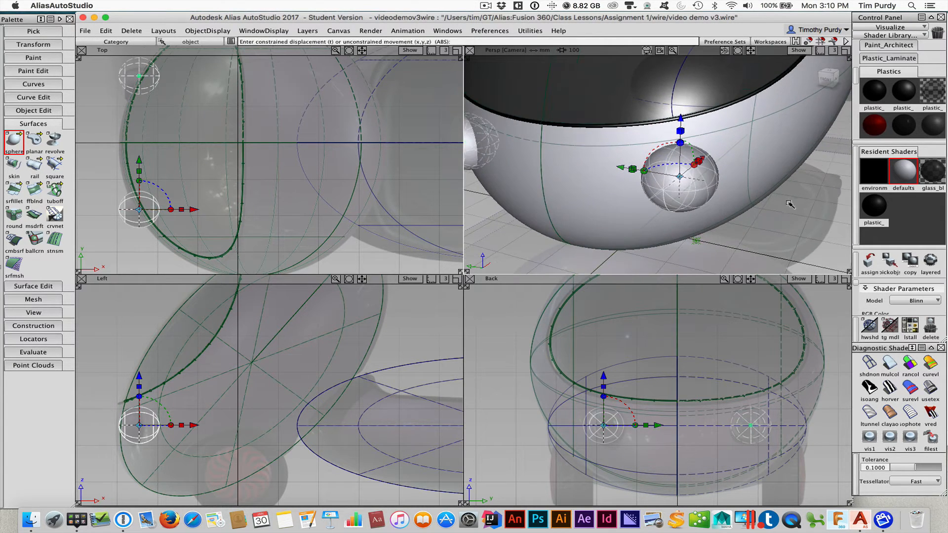
{"action": "mouse_move", "coordinate": [792, 206]}
{"action": "left_mouse_down", "text": "alt+shift"}
{"action": "mouse_move", "coordinate": [686, 215]}
{"action": "mouse_move", "coordinate": [788, 204]}
{"action": "left_mouse_up", "text": "alt+shift"}
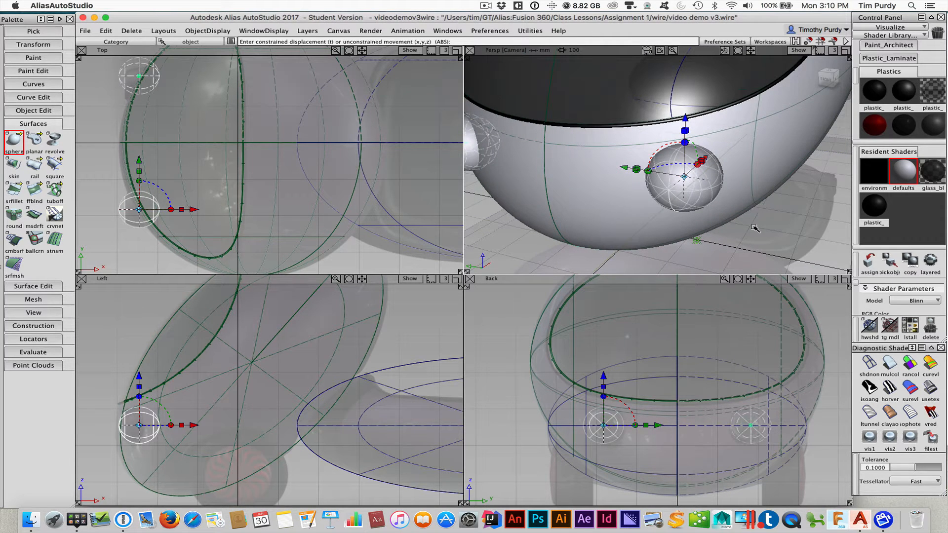
Step: Deselect the headlight sphere and detach its front portion along the isoparm ring nearest the front pole
{"action": "left_click", "coordinate": [755, 208]}
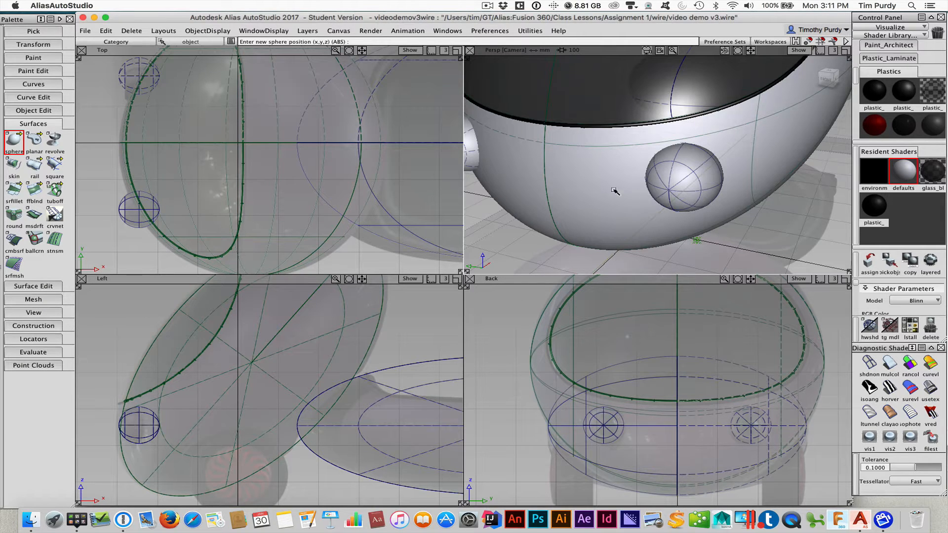
{"action": "left_click", "coordinate": [27, 124]}
{"action": "left_click", "coordinate": [22, 110]}
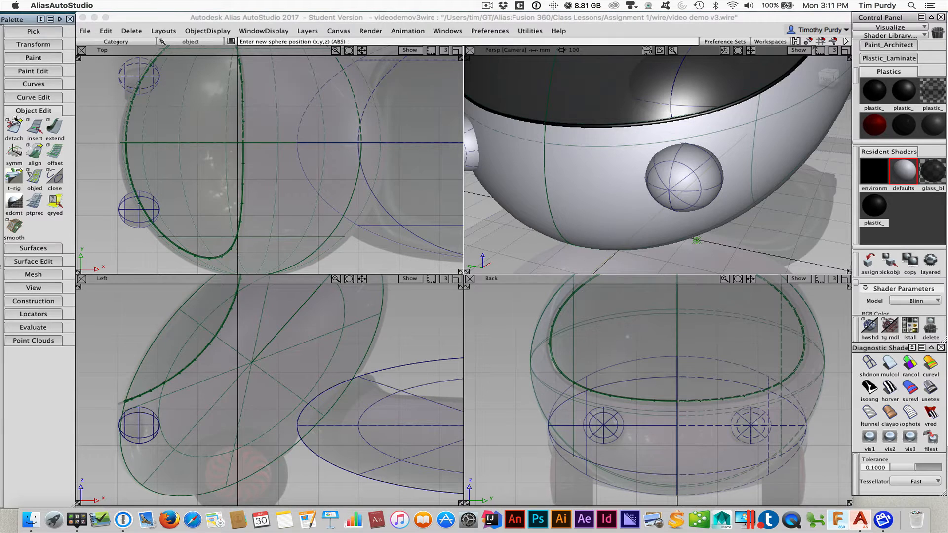
{"action": "left_click", "coordinate": [15, 127]}
{"action": "left_click", "coordinate": [706, 184]}
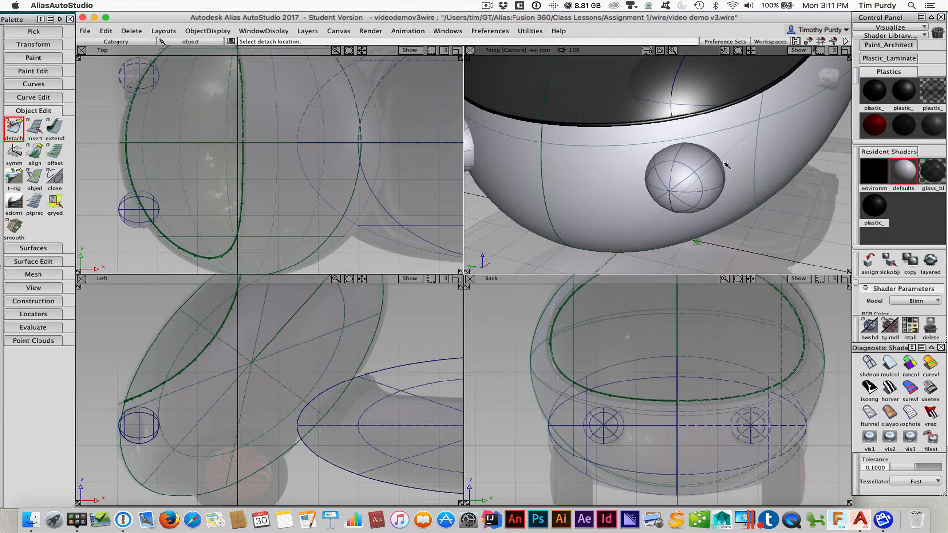
{"action": "left_click", "coordinate": [846, 51]}
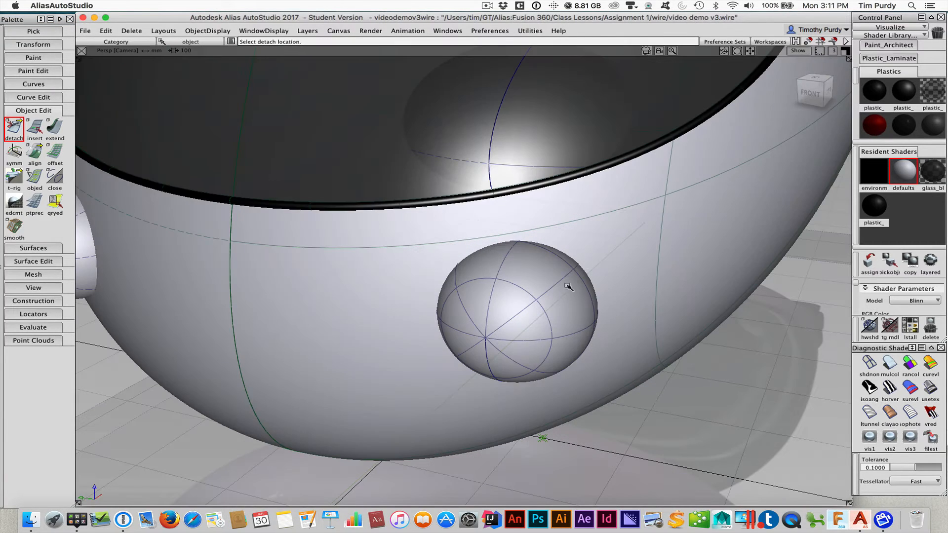
{"action": "left_click", "coordinate": [546, 312]}
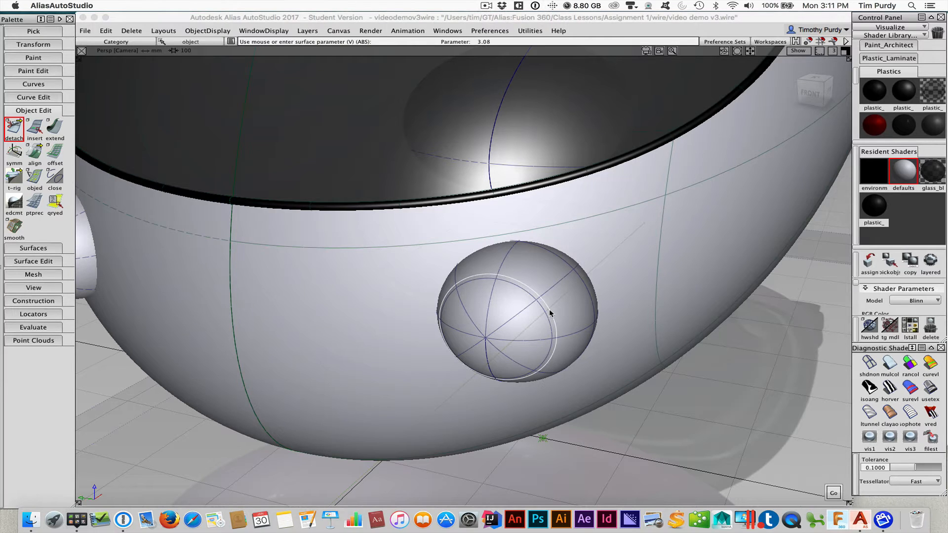
{"action": "left_click_drag", "start_coordinate": [553, 309], "coordinate": [516, 285]}
{"action": "left_click", "coordinate": [833, 496]}
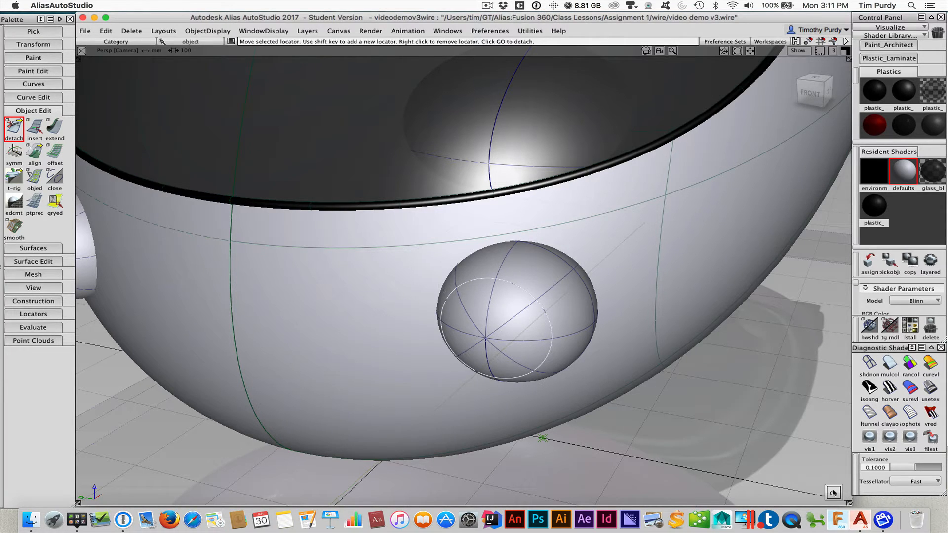
Step: Pick the detached front cap of the headlight sphere and move it forward, clear of the sphere
{"action": "left_click_drag", "start_coordinate": [497, 314], "coordinate": [492, 295], "text": "ctrl+shift"}
{"action": "left_click", "coordinate": [492, 294]}
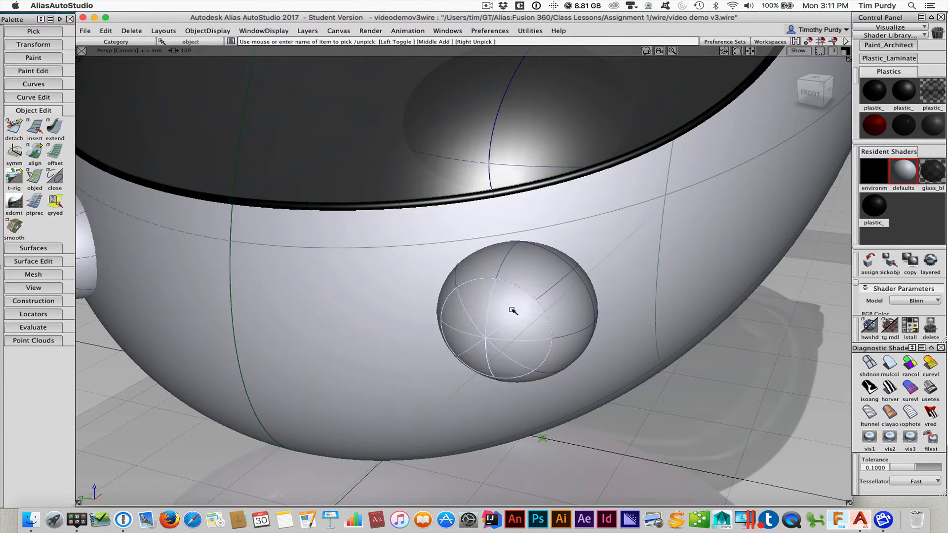
{"action": "middle_click_drag", "start_coordinate": [731, 419], "coordinate": [732, 397], "text": "ctrl+shift"}
{"action": "left_click_drag", "start_coordinate": [731, 398], "coordinate": [706, 442]}
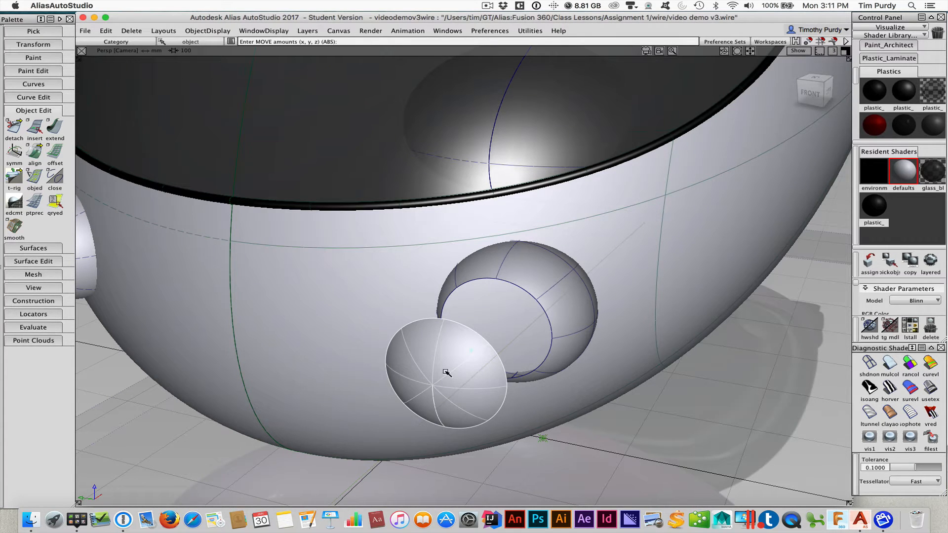
{"action": "left_click_drag", "start_coordinate": [498, 380], "coordinate": [412, 384], "text": "alt+shift"}
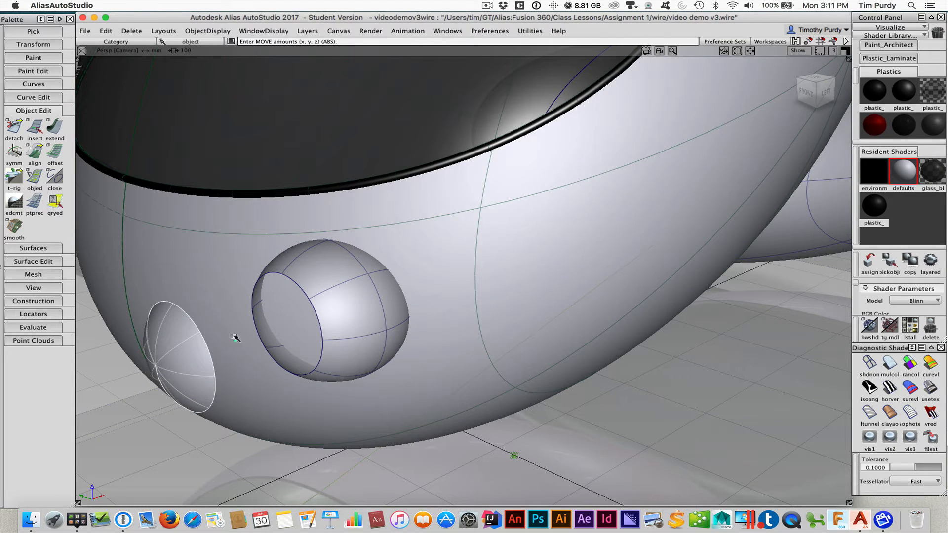
{"action": "left_click_drag", "start_coordinate": [247, 349], "coordinate": [422, 344], "text": "alt+shift"}
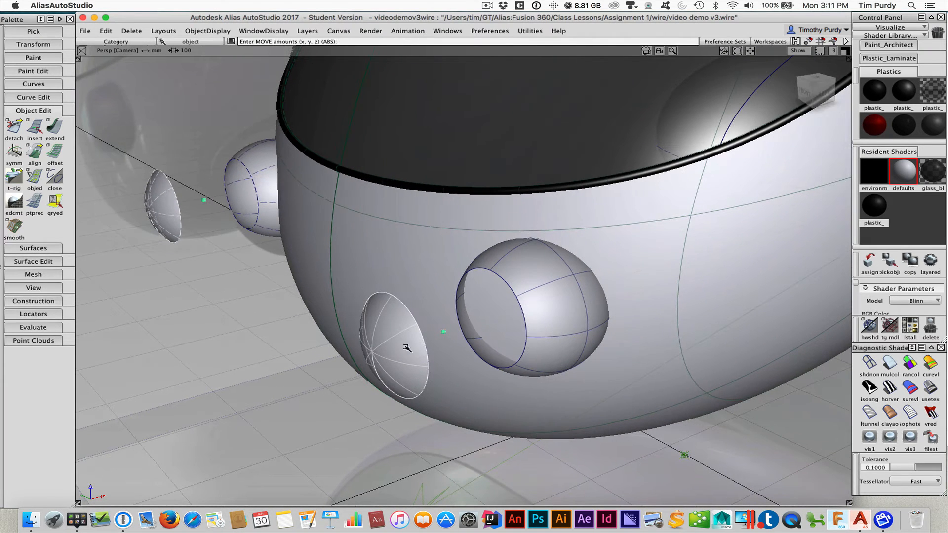
Step: Duplicate the front cap once as a copy with X scaling set to -1
{"action": "left_click", "coordinate": [106, 31]}
{"action": "mouse_move", "coordinate": [159, 152]}
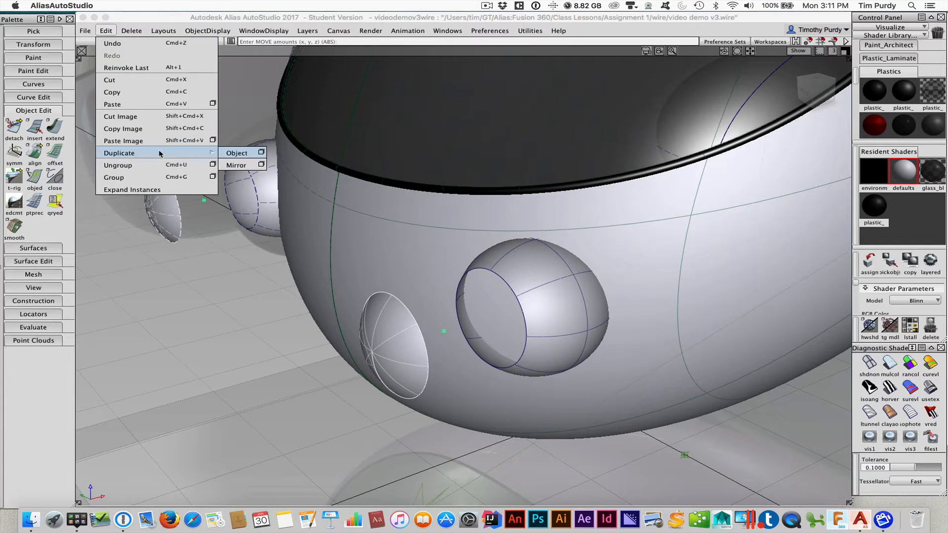
{"action": "left_click", "coordinate": [262, 152]}
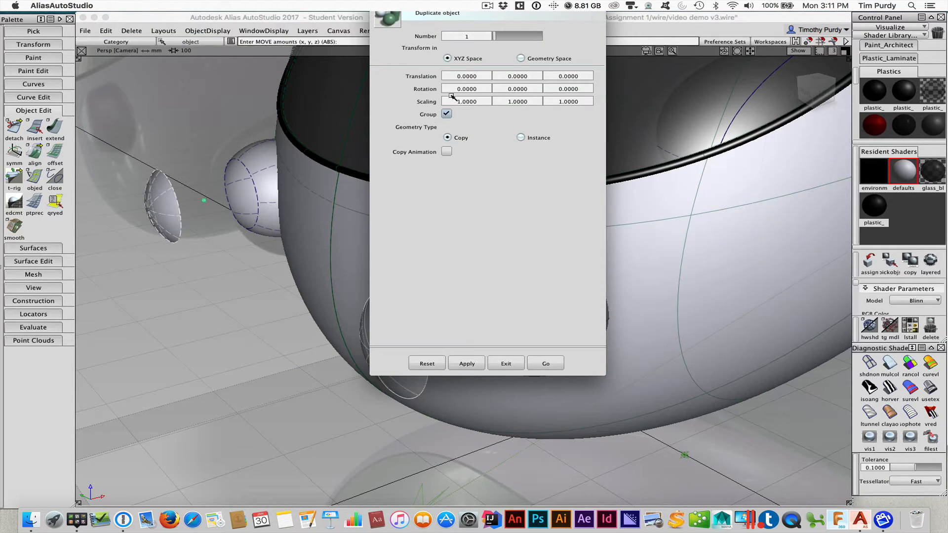
{"action": "left_click", "coordinate": [480, 101]}
{"action": "key", "text": "BackSpace"}
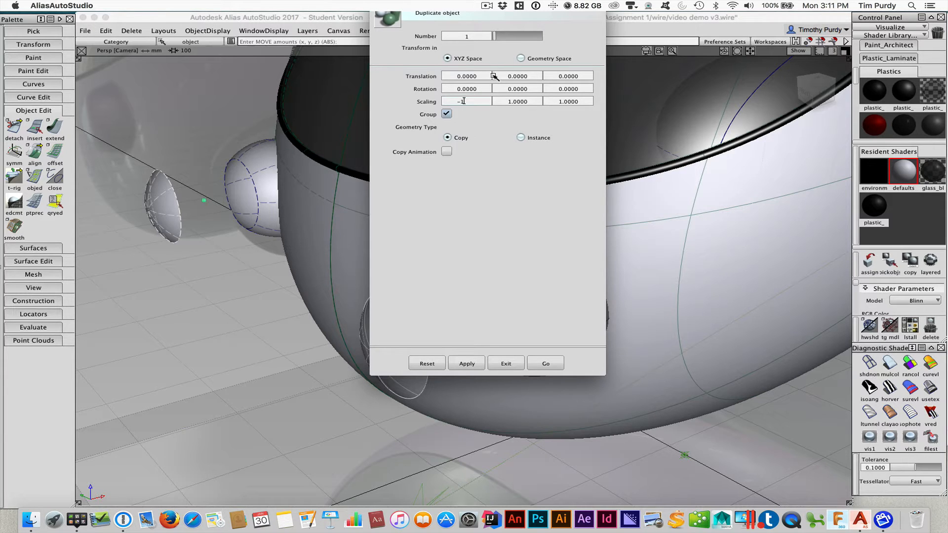
{"action": "left_click", "coordinate": [545, 363]}
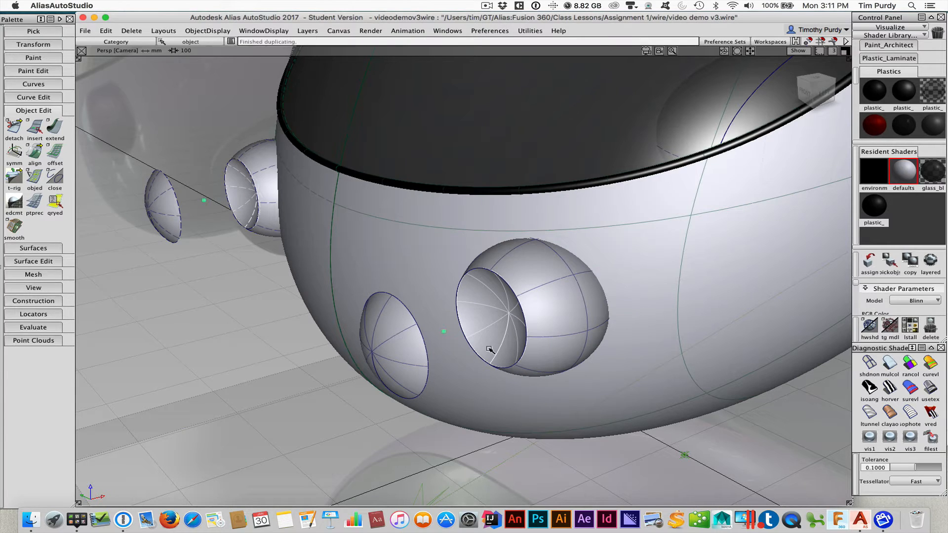
Step: Delete the flipped copy of the cap from inside the sphere's opening
{"action": "key", "text": "w"}
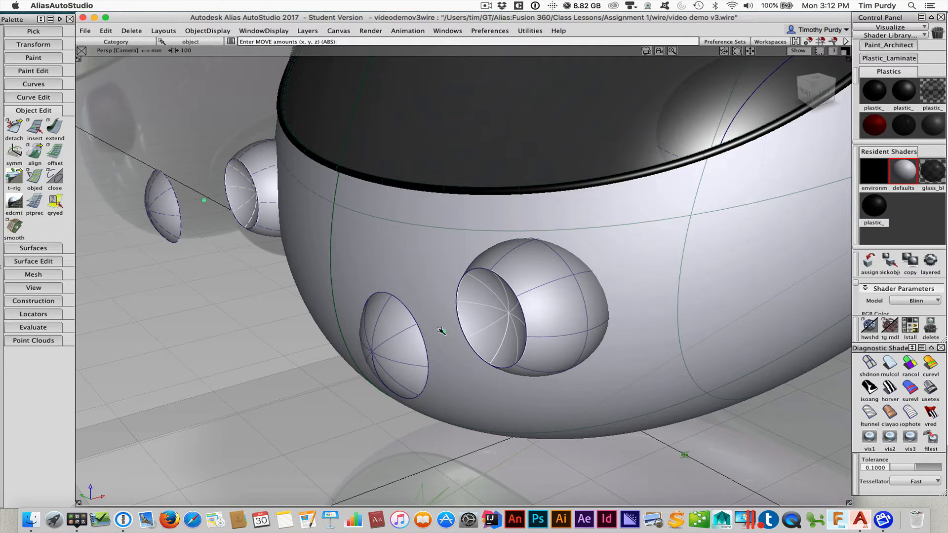
{"action": "type", "text": "z"}
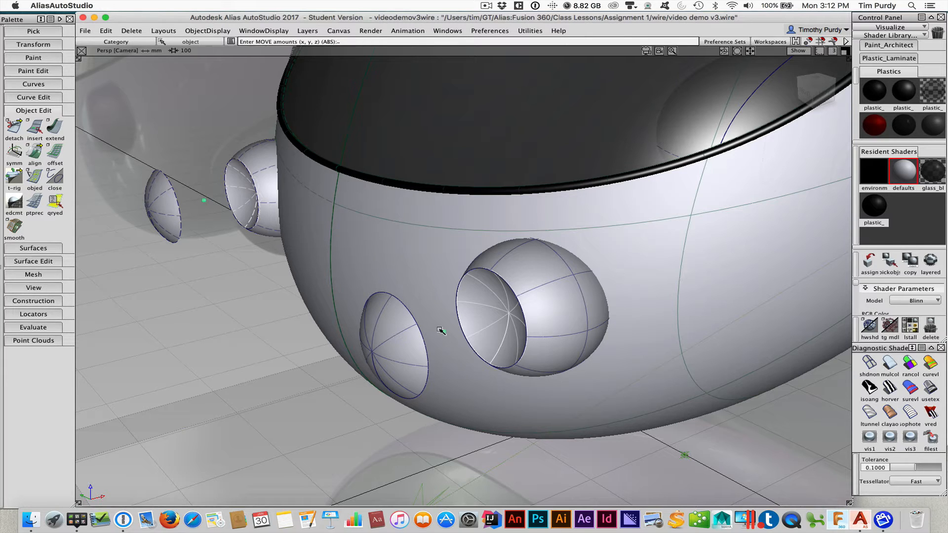
{"action": "key", "text": "Delete"}
{"action": "left_click", "coordinate": [423, 292]}
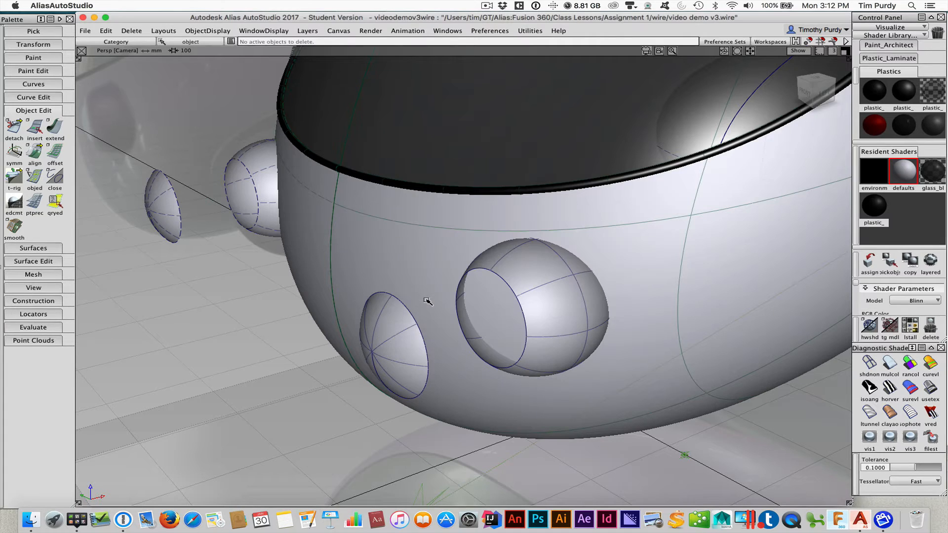
Step: Pick the detached front cap and, in the Left view of the four-window layout, move its pivot onto the cap's flat edge
{"action": "left_click", "coordinate": [427, 300], "text": "ctrl+shift"}
{"action": "left_click_drag", "start_coordinate": [427, 300], "coordinate": [413, 316], "text": "ctrl+shift"}
{"action": "left_click", "coordinate": [413, 313]}
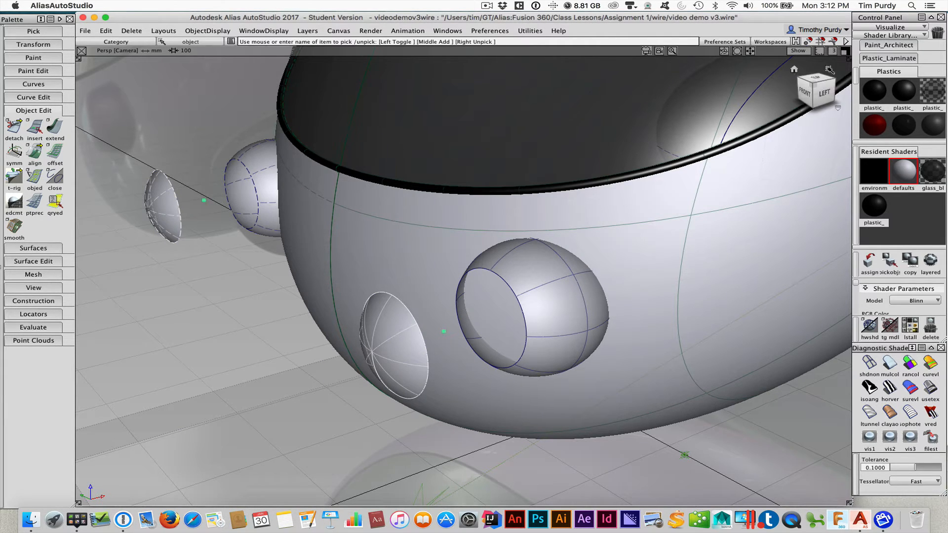
{"action": "left_click", "coordinate": [845, 51]}
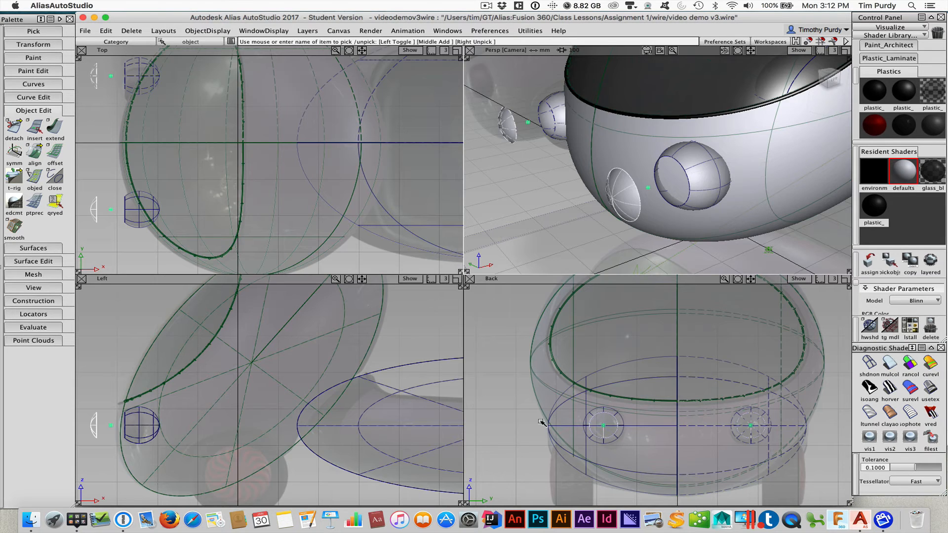
{"action": "right_click_drag", "start_coordinate": [197, 418], "coordinate": [499, 353], "text": "alt+shift"}
{"action": "key", "text": "ctrl+a"}
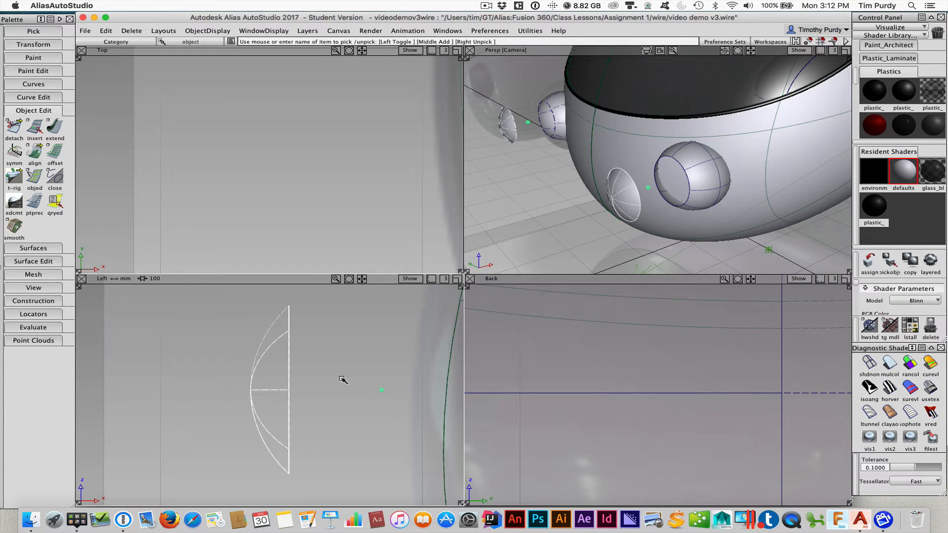
{"action": "right_click", "coordinate": [341, 379], "text": "ctrl+shift"}
{"action": "right_click_drag", "start_coordinate": [341, 379], "coordinate": [367, 372], "text": "ctrl+shift"}
{"action": "middle_click_drag", "start_coordinate": [369, 374], "coordinate": [332, 381]}
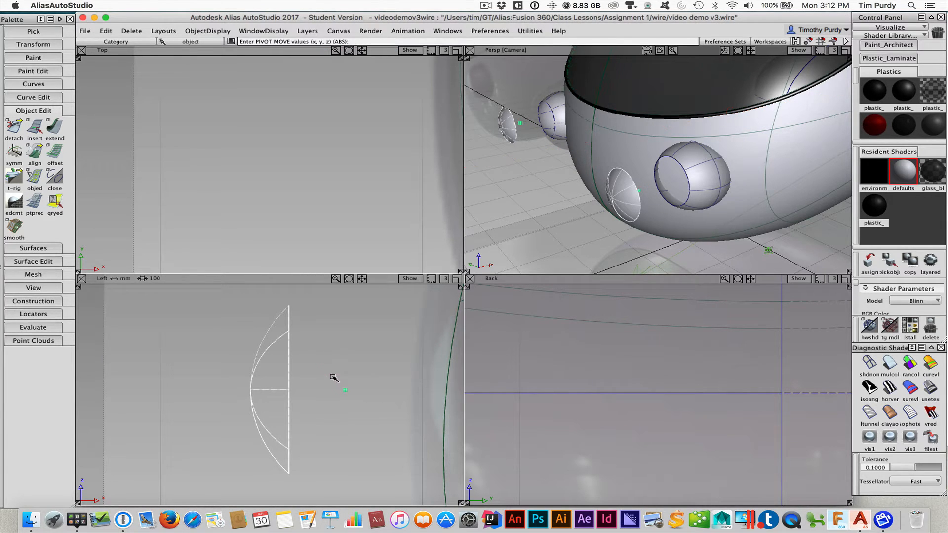
{"action": "left_click", "coordinate": [290, 376]}
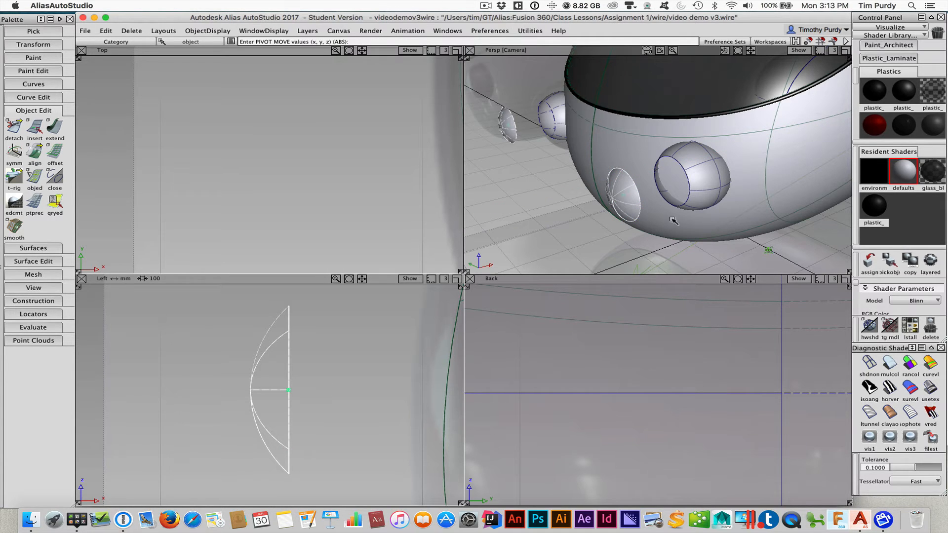
Step: Move the front cap back onto the headlight in the Left view, snapping its pivot to the sphere's cut edge
{"action": "left_click_drag", "start_coordinate": [633, 204], "coordinate": [581, 228], "text": "alt+shift"}
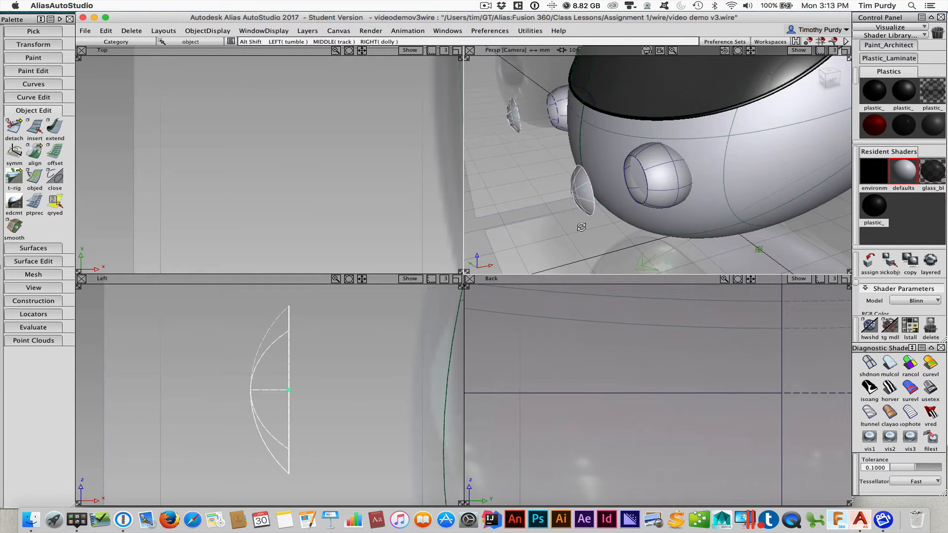
{"action": "middle_click_drag", "start_coordinate": [372, 344], "coordinate": [355, 335], "text": "alt+shift"}
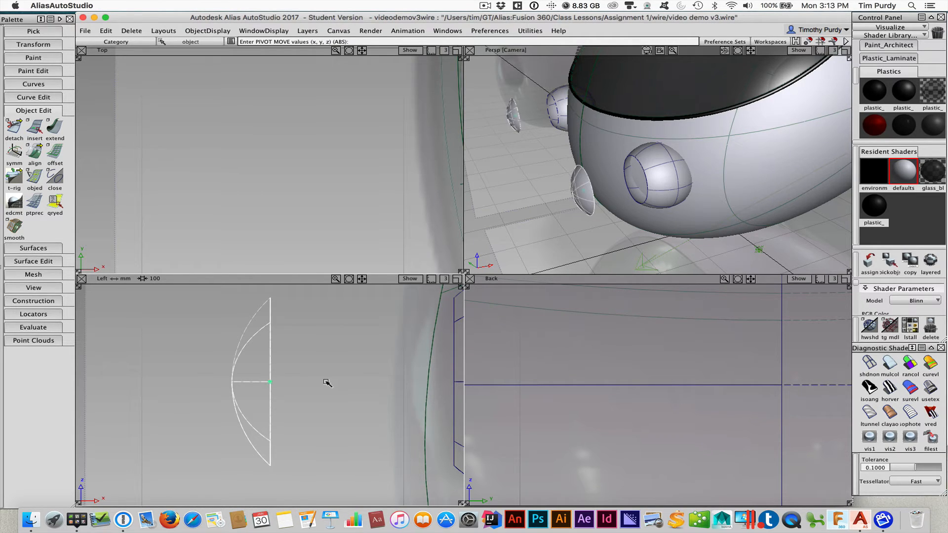
{"action": "left_click_drag", "start_coordinate": [321, 383], "coordinate": [324, 363], "text": "ctrl+shift"}
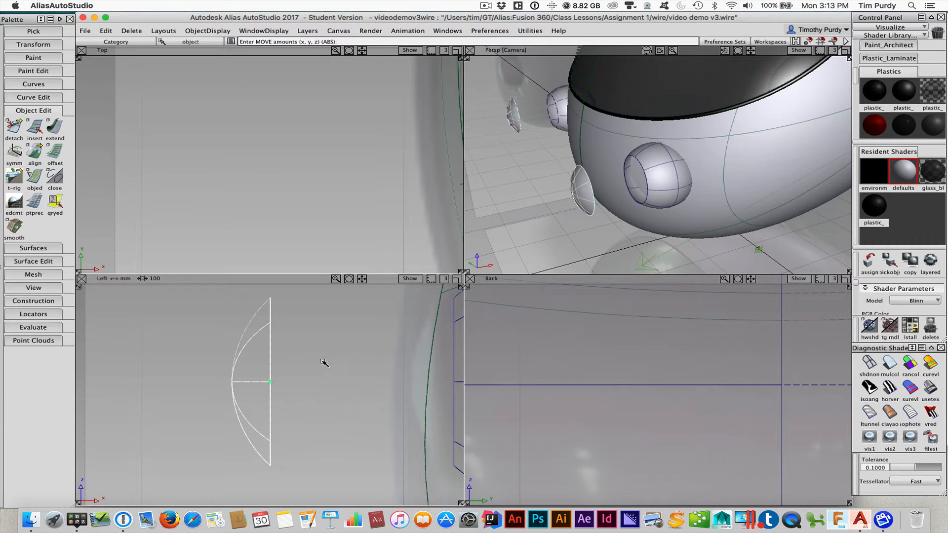
{"action": "right_click_drag", "start_coordinate": [376, 381], "coordinate": [352, 380], "text": "alt+shift"}
{"action": "middle_click_drag", "start_coordinate": [352, 380], "coordinate": [316, 376], "text": "alt+shift"}
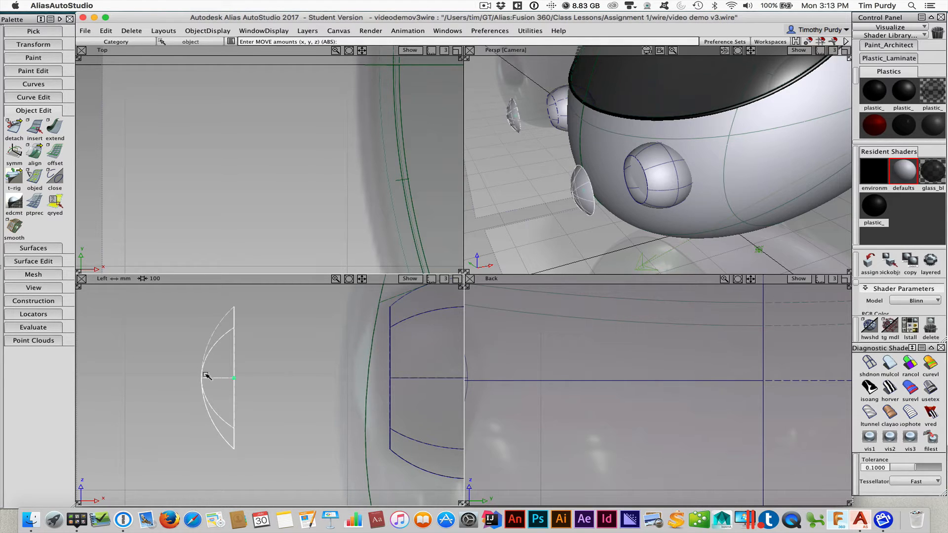
{"action": "middle_click", "coordinate": [390, 366], "text": "ctrl+alt"}
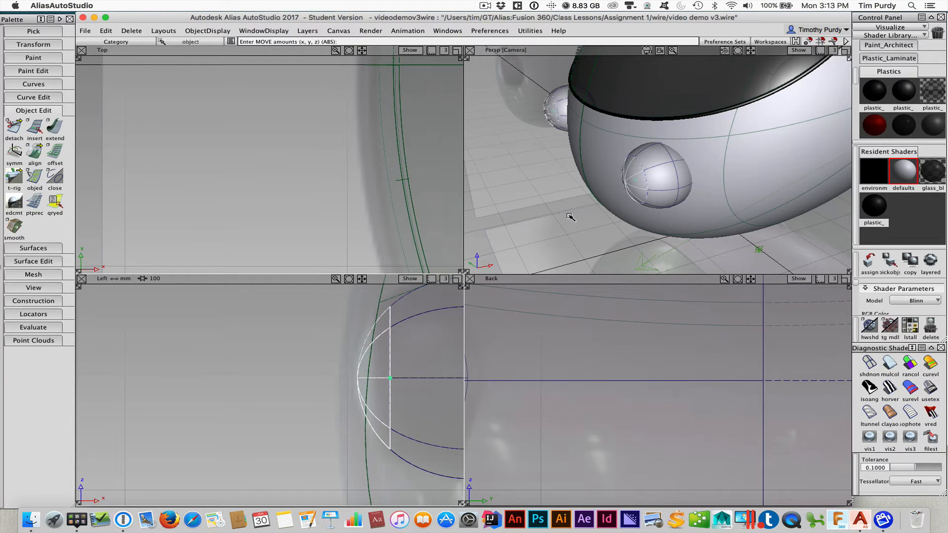
Step: Duplicate the reseated front cap about its pivot, keeping X scaling at -1 and the geometry type as Copy
{"action": "right_click_drag", "start_coordinate": [561, 229], "coordinate": [603, 221], "text": "alt+shift"}
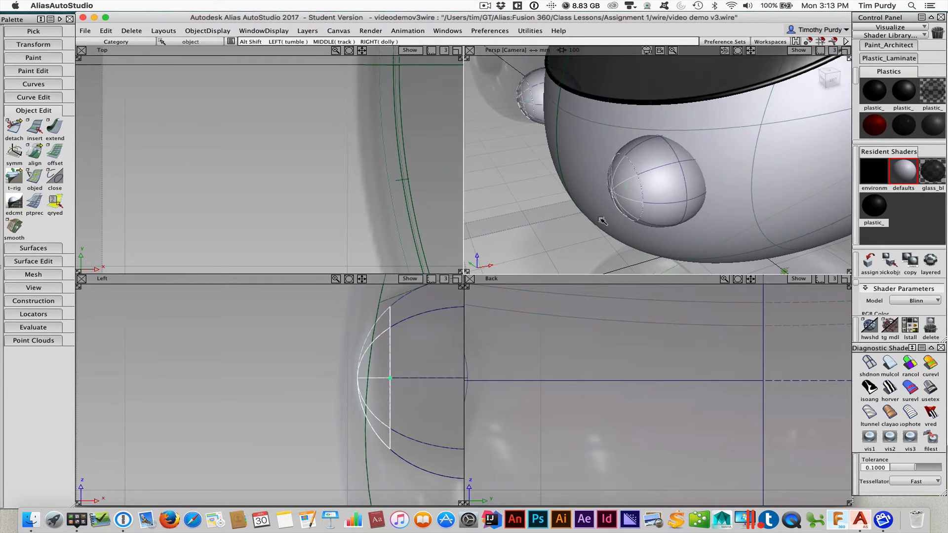
{"action": "left_click_drag", "start_coordinate": [603, 221], "coordinate": [572, 226], "text": "alt+shift"}
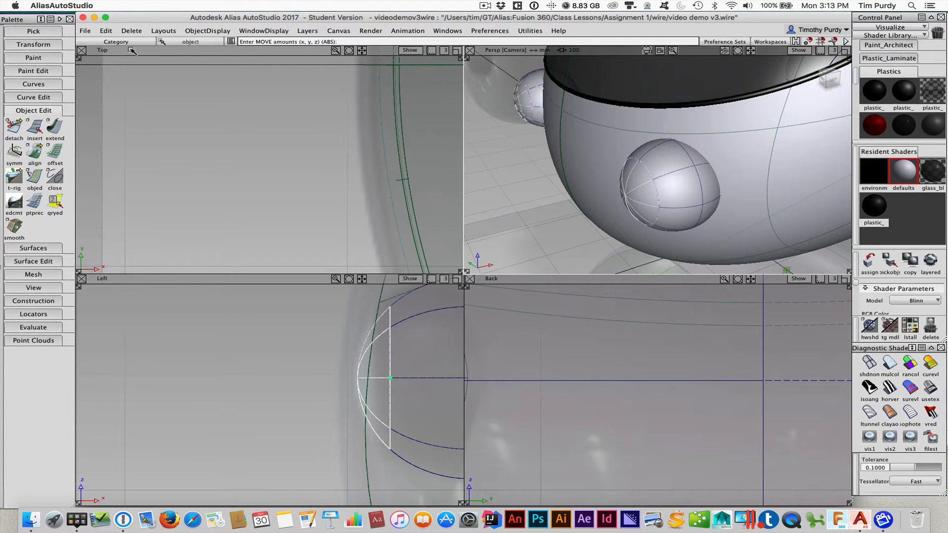
{"action": "left_click", "coordinate": [106, 31]}
{"action": "mouse_move", "coordinate": [139, 156]}
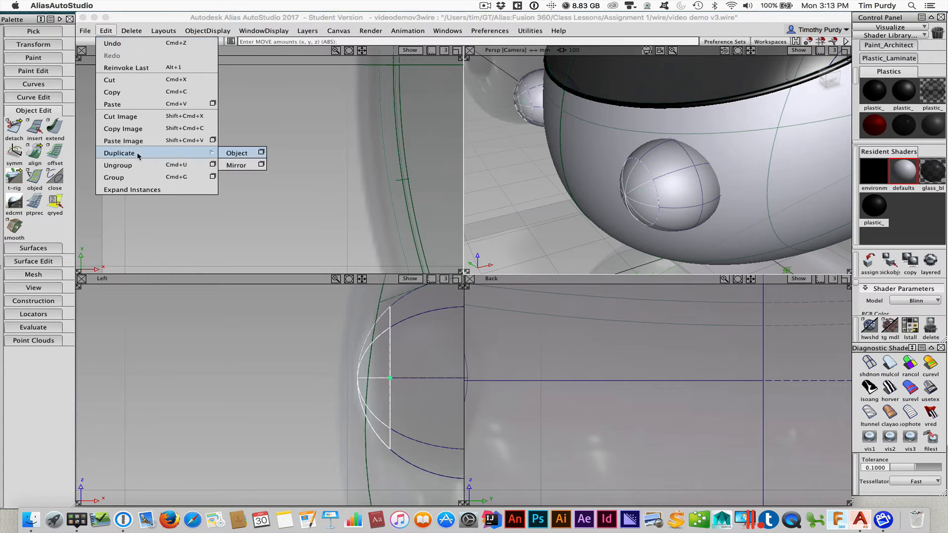
{"action": "left_click", "coordinate": [261, 153]}
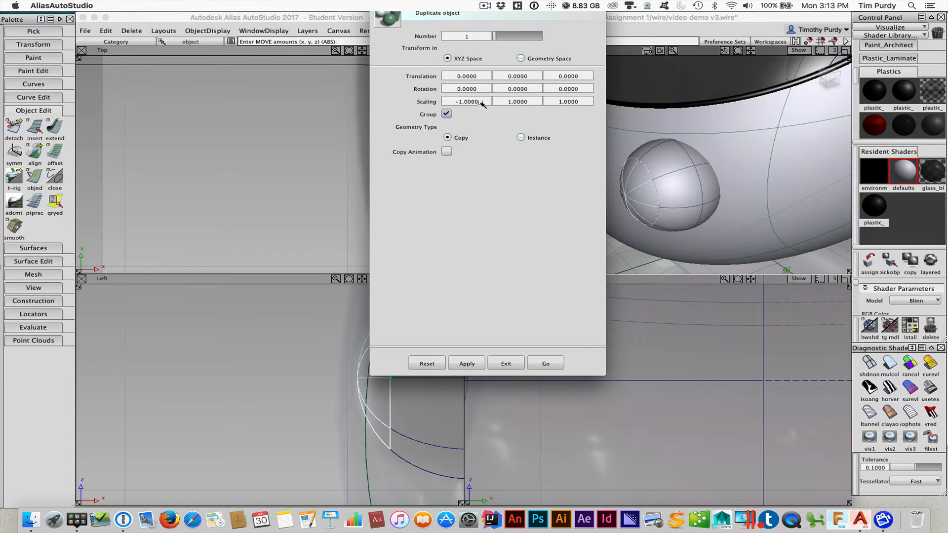
{"action": "left_click", "coordinate": [550, 364]}
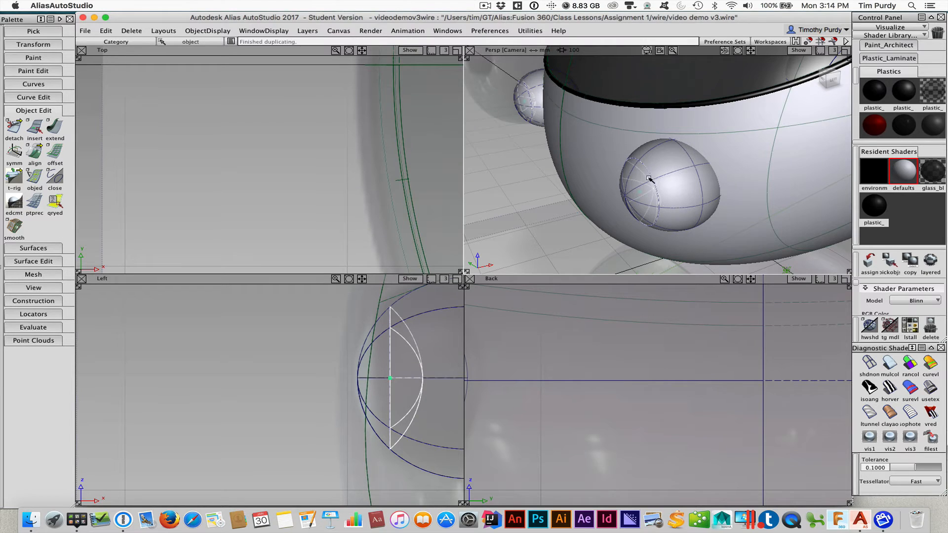
Step: Maximize the perspective view, turn off hardware shading and pick the inward-facing copy of the headlight cap
{"action": "left_click", "coordinate": [844, 50]}
{"action": "left_click_drag", "start_coordinate": [399, 355], "coordinate": [402, 332], "text": "ctrl+shift"}
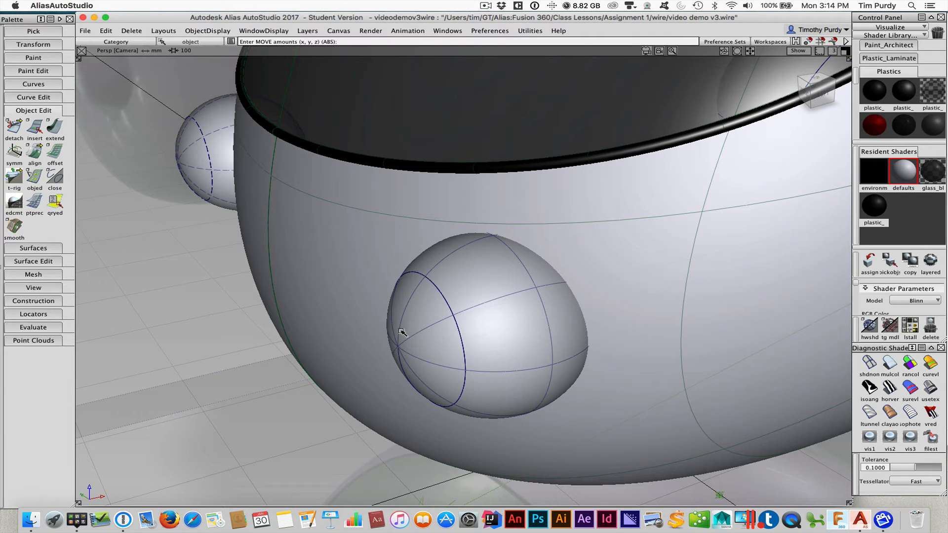
{"action": "right_click_drag", "start_coordinate": [403, 333], "coordinate": [423, 328], "text": "ctrl+shift"}
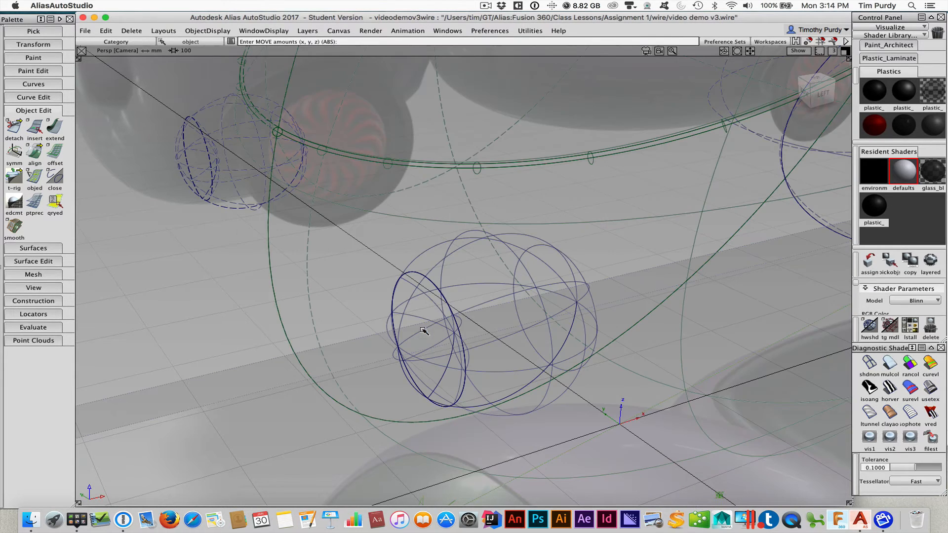
{"action": "left_click_drag", "start_coordinate": [424, 328], "coordinate": [434, 311], "text": "ctrl+shift"}
{"action": "left_click", "coordinate": [433, 303]}
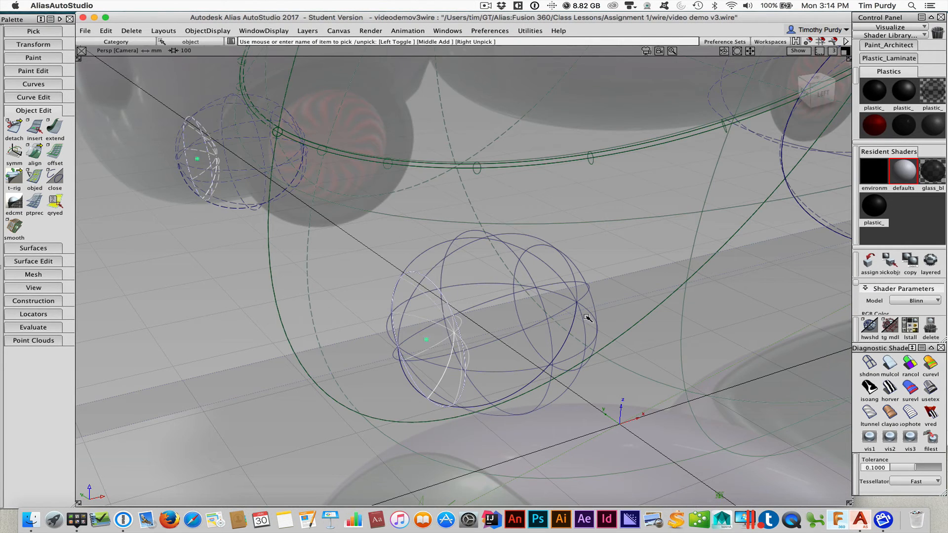
Step: Shade only the inward-facing headlight cap, view it from another angle, and turn its shading off
{"action": "left_click", "coordinate": [911, 364]}
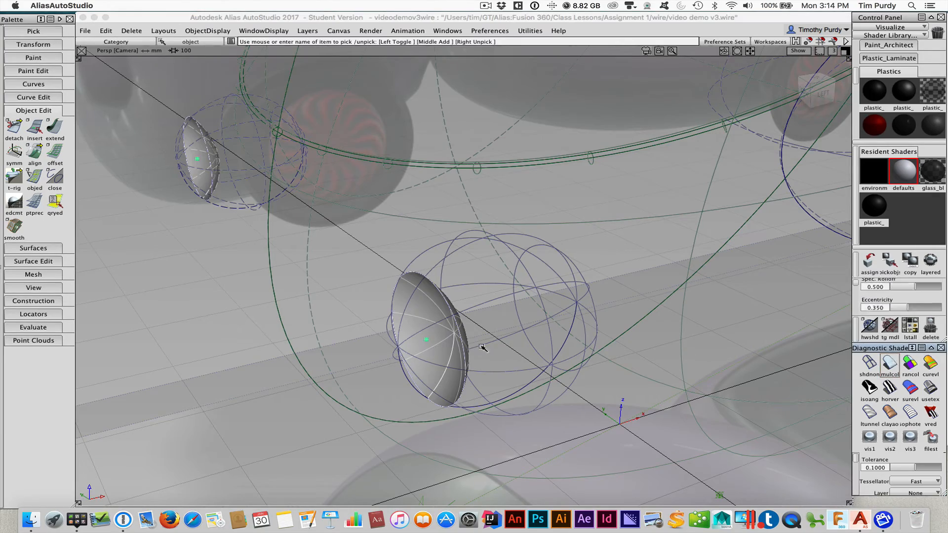
{"action": "mouse_move", "coordinate": [415, 332]}
{"action": "left_mouse_down", "text": "alt+shift"}
{"action": "mouse_move", "coordinate": [496, 319]}
{"action": "mouse_move", "coordinate": [514, 298]}
{"action": "mouse_move", "coordinate": [593, 331]}
{"action": "mouse_move", "coordinate": [731, 366]}
{"action": "left_mouse_up", "text": "alt+shift"}
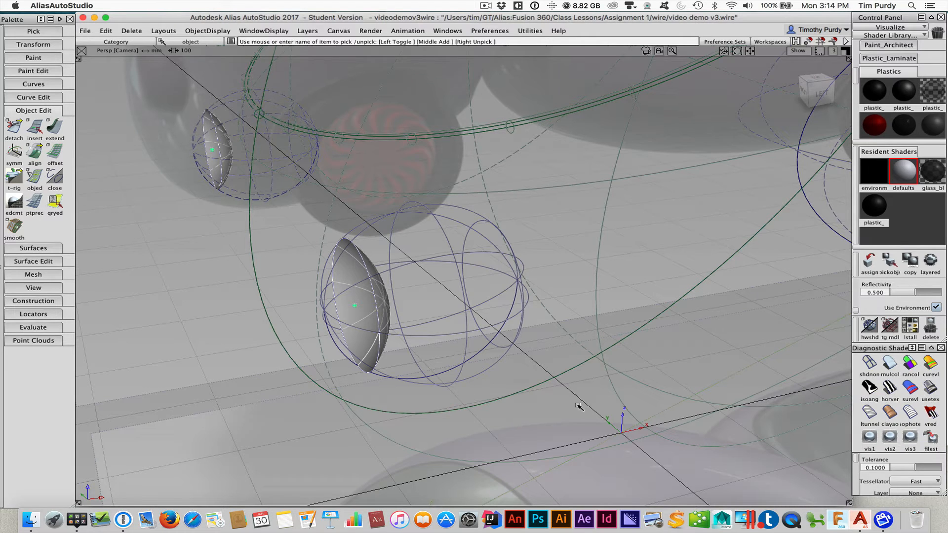
{"action": "left_click", "coordinate": [861, 365]}
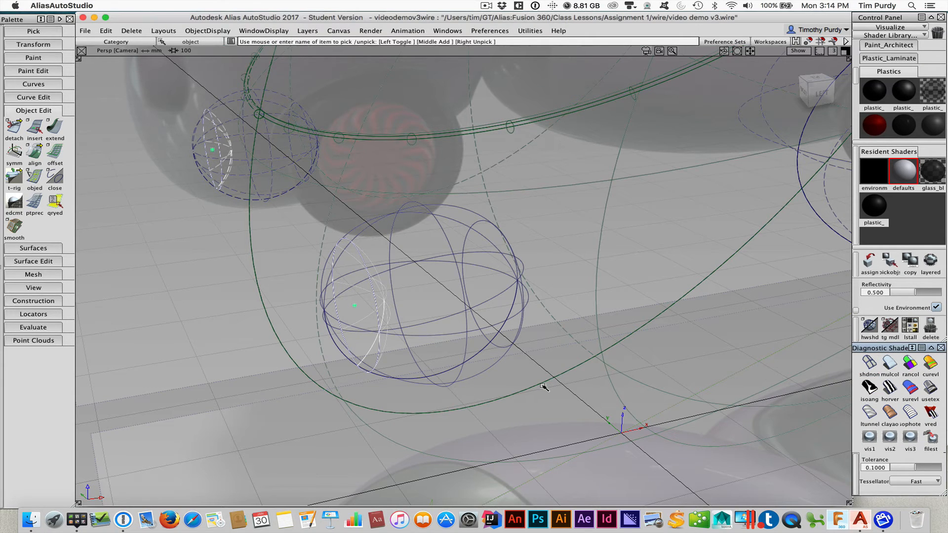
Step: Pick the outward-facing front cap of the headlight, switch the Control Panel to Default mode and turn on its Cv/Hull display
{"action": "left_click_drag", "start_coordinate": [391, 335], "coordinate": [387, 359], "text": "ctrl+shift"}
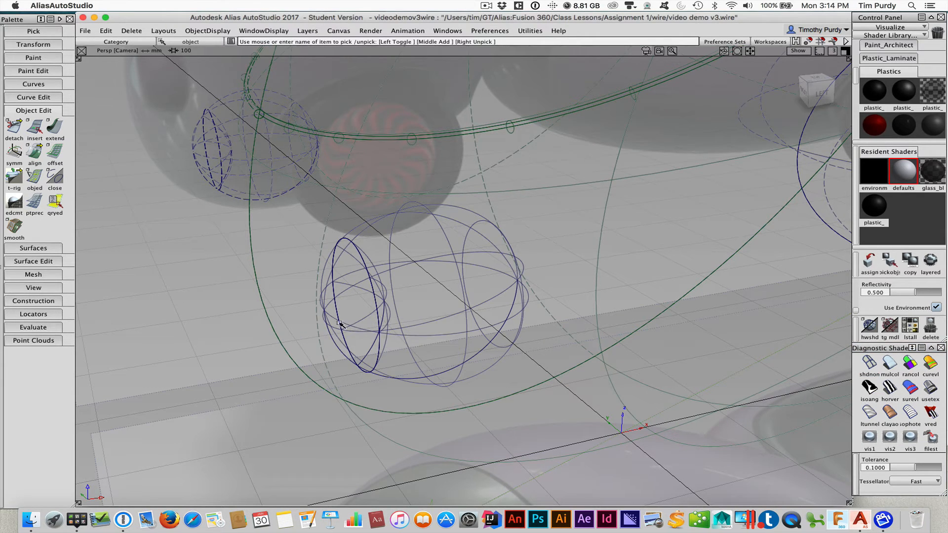
{"action": "left_click", "coordinate": [324, 310]}
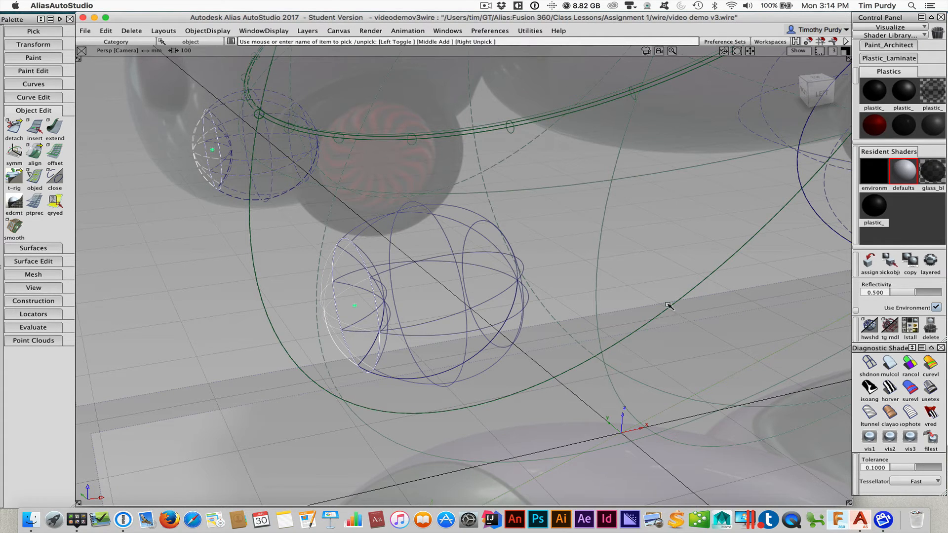
{"action": "left_click", "coordinate": [906, 28]}
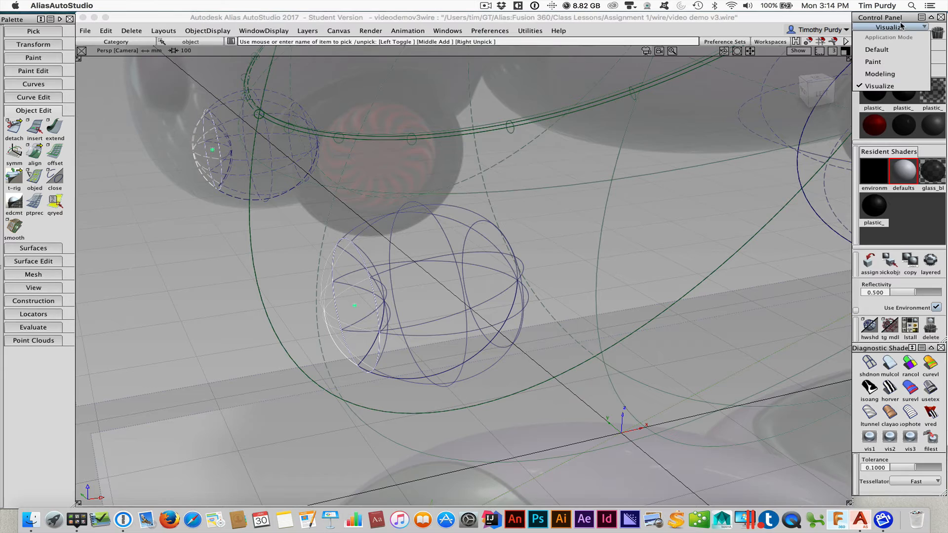
{"action": "left_click", "coordinate": [893, 49]}
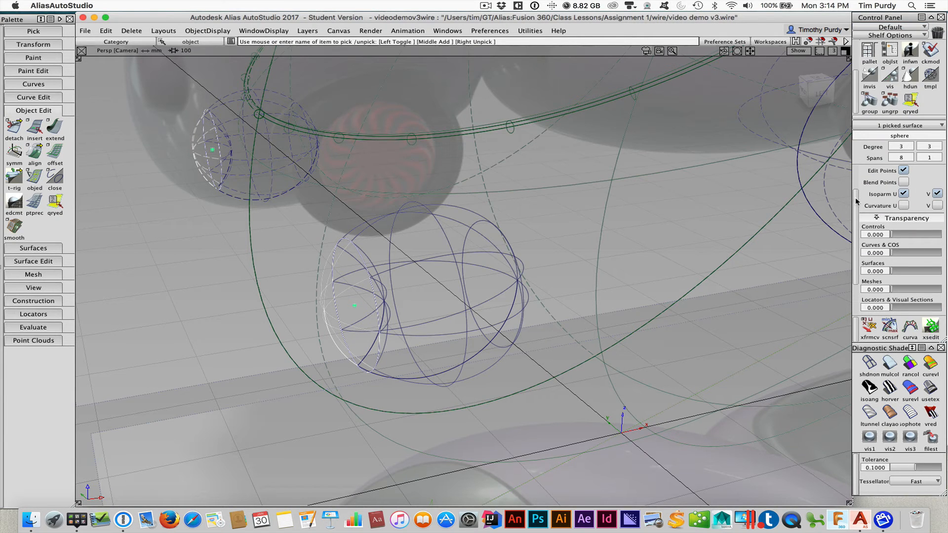
{"action": "left_click_drag", "start_coordinate": [857, 201], "coordinate": [860, 172]}
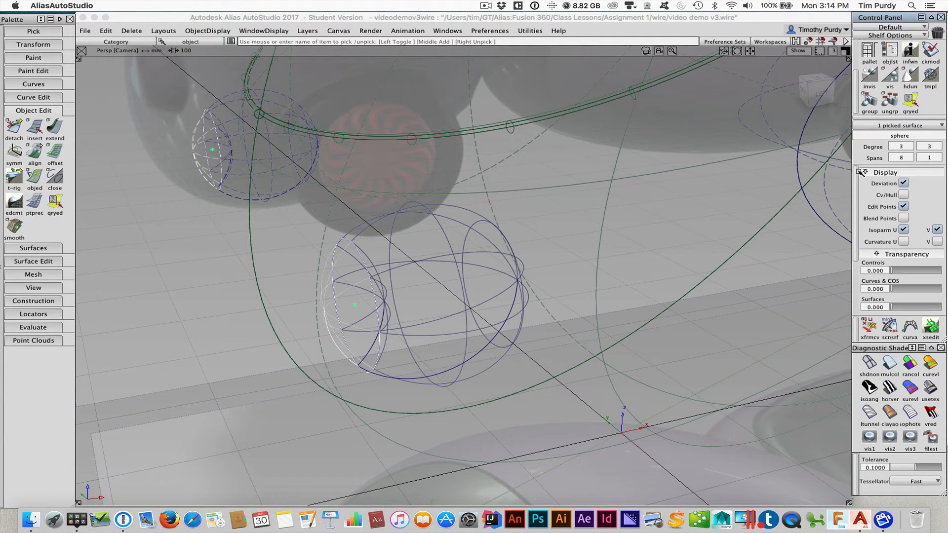
{"action": "left_click", "coordinate": [904, 195]}
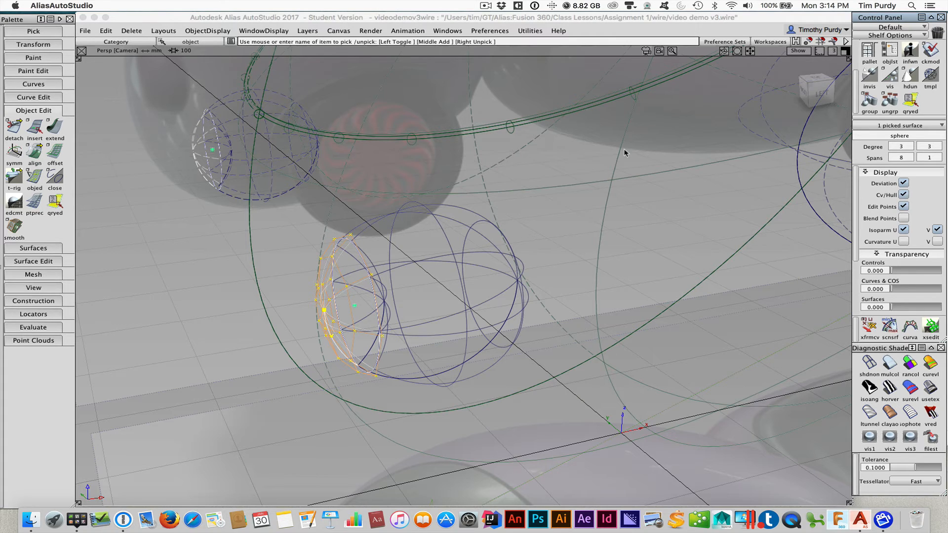
Step: In the Left view of the four-window layout, clear the selection and pick the front cap's middle ring of CVs
{"action": "left_click", "coordinate": [845, 52]}
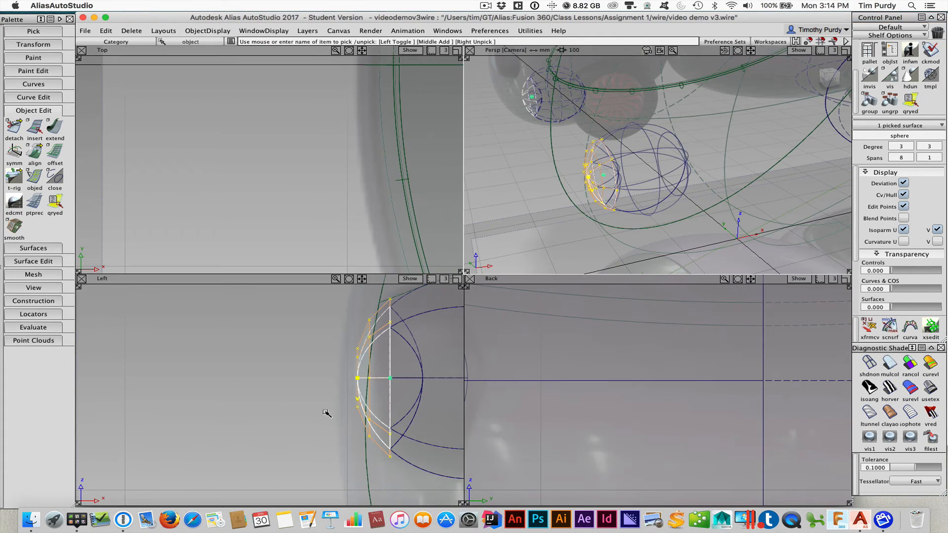
{"action": "left_click_drag", "start_coordinate": [327, 418], "coordinate": [327, 383], "text": "ctrl+shift"}
{"action": "left_click", "coordinate": [326, 383], "text": "ctrl+shift"}
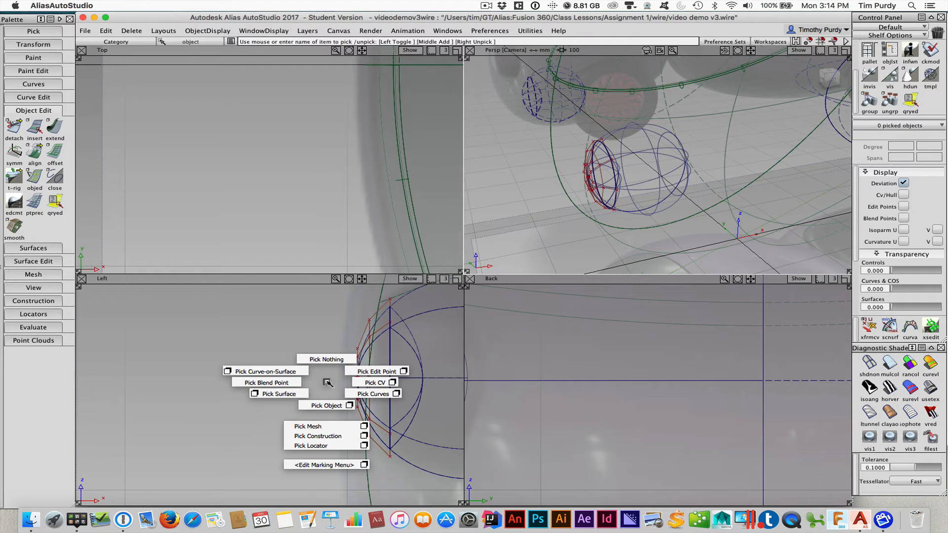
{"action": "right_click_drag", "start_coordinate": [296, 388], "coordinate": [319, 384], "text": "alt+shift"}
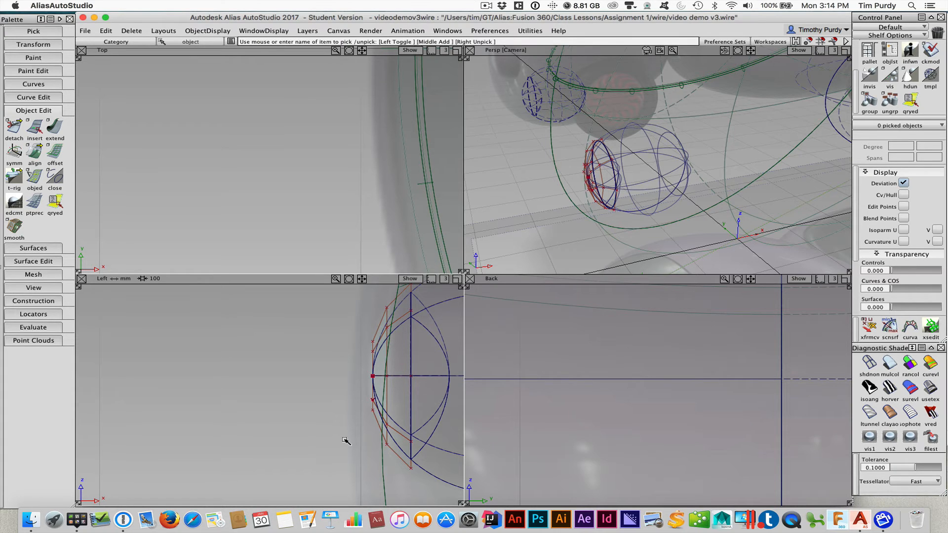
{"action": "left_click_drag", "start_coordinate": [346, 440], "coordinate": [369, 439], "text": "ctrl+shift"}
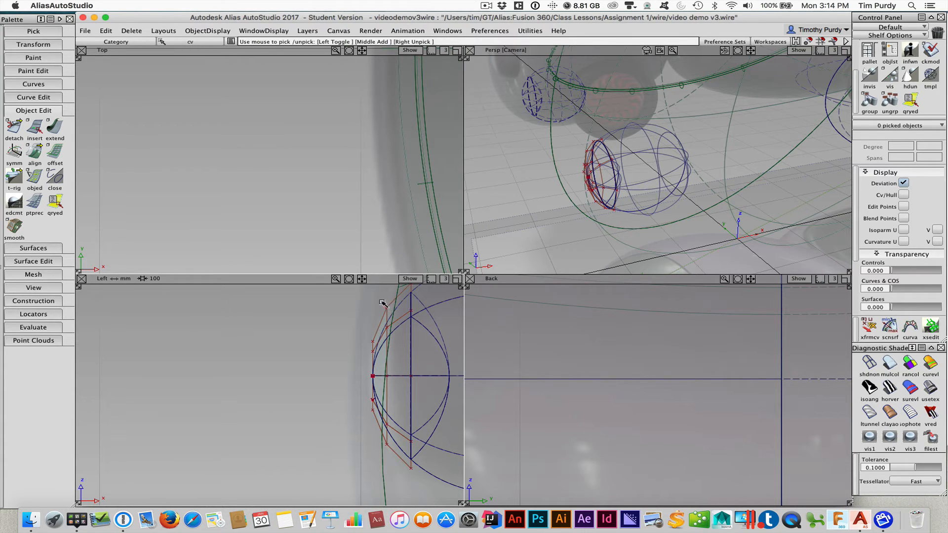
{"action": "left_click_drag", "start_coordinate": [381, 301], "coordinate": [392, 449]}
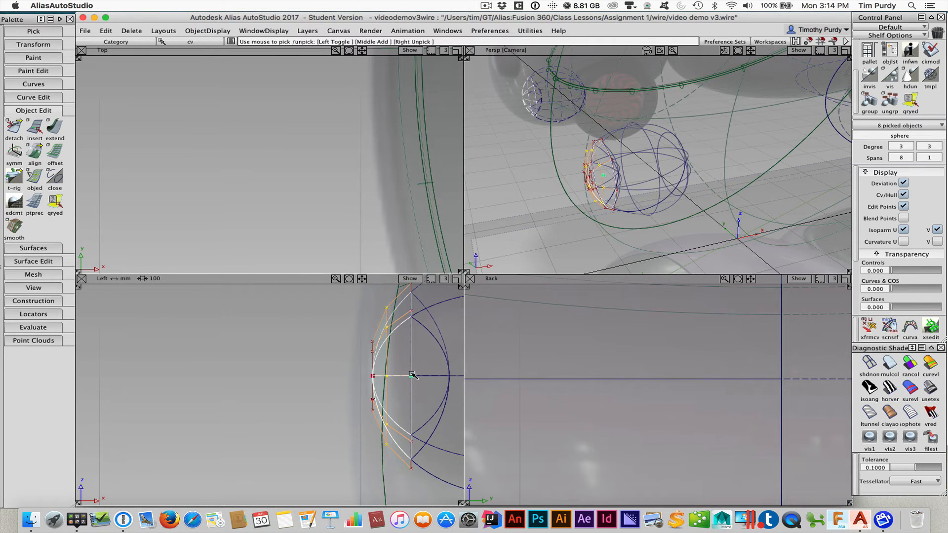
Step: Scale the picked ring of CVs inward to pinch the front cap's profile
{"action": "middle_click_drag", "start_coordinate": [313, 371], "coordinate": [330, 372], "text": "ctrl+shift"}
{"action": "left_click_drag", "start_coordinate": [313, 373], "coordinate": [264, 382]}
{"action": "right_click_drag", "start_coordinate": [562, 218], "coordinate": [582, 221], "text": "ctrl+shift"}
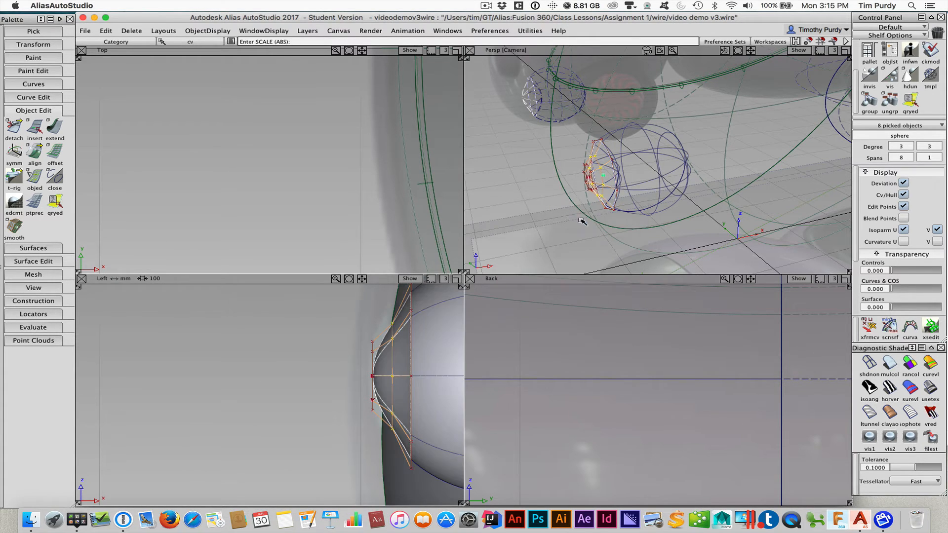
{"action": "right_click_drag", "start_coordinate": [325, 321], "coordinate": [338, 322], "text": "ctrl+shift"}
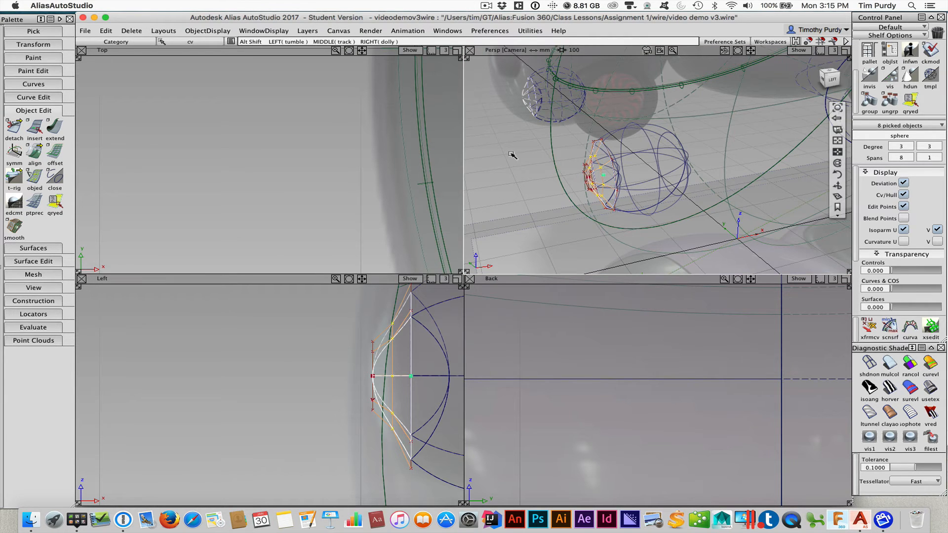
Step: Shade the perspective view and scale the ring of CVs outward to give the front cap a fuller dome
{"action": "left_click_drag", "start_coordinate": [513, 155], "coordinate": [528, 159], "text": "alt+shift"}
{"action": "right_click_drag", "start_coordinate": [526, 158], "coordinate": [563, 157], "text": "ctrl+shift"}
{"action": "left_click_drag", "start_coordinate": [514, 195], "coordinate": [588, 194], "text": "alt+shift"}
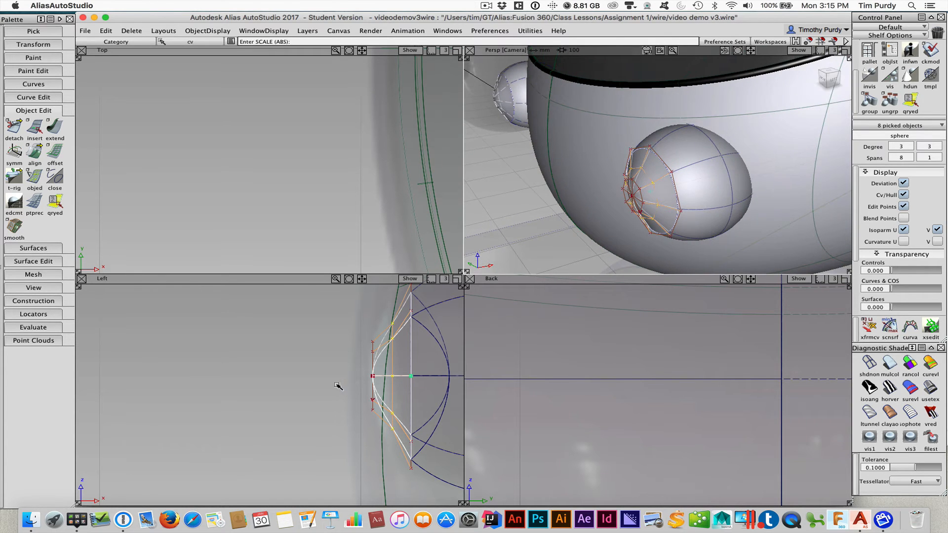
{"action": "left_click_drag", "start_coordinate": [338, 386], "coordinate": [364, 381]}
{"action": "left_click_drag", "start_coordinate": [378, 376], "coordinate": [406, 369]}
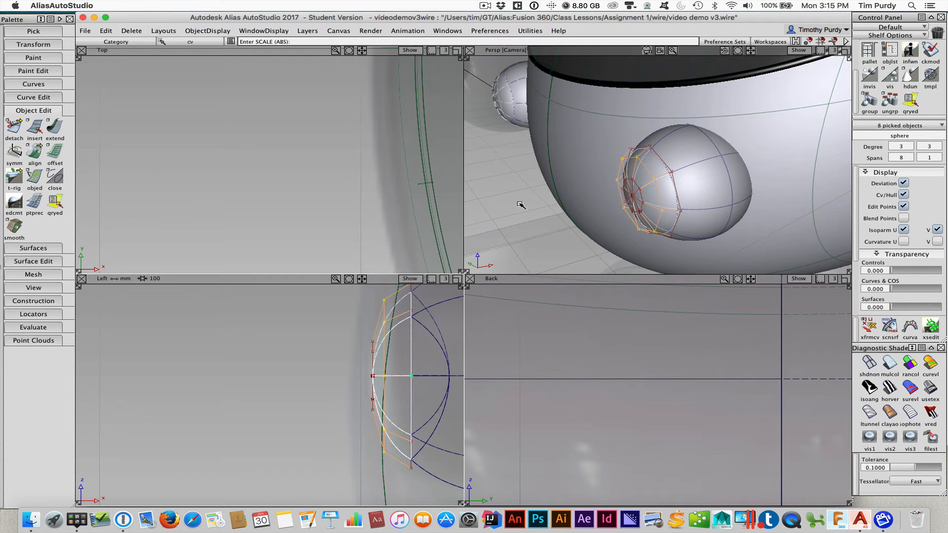
Step: Release the CVs, pick the headlight's front cap as an object and turn off its Cv/Hull display
{"action": "left_click_drag", "start_coordinate": [541, 231], "coordinate": [545, 209], "text": "ctrl+shift"}
{"action": "right_click_drag", "start_coordinate": [580, 203], "coordinate": [547, 203], "text": "alt+shift"}
{"action": "left_click_drag", "start_coordinate": [582, 202], "coordinate": [584, 226], "text": "ctrl+shift"}
{"action": "left_click", "coordinate": [641, 195]}
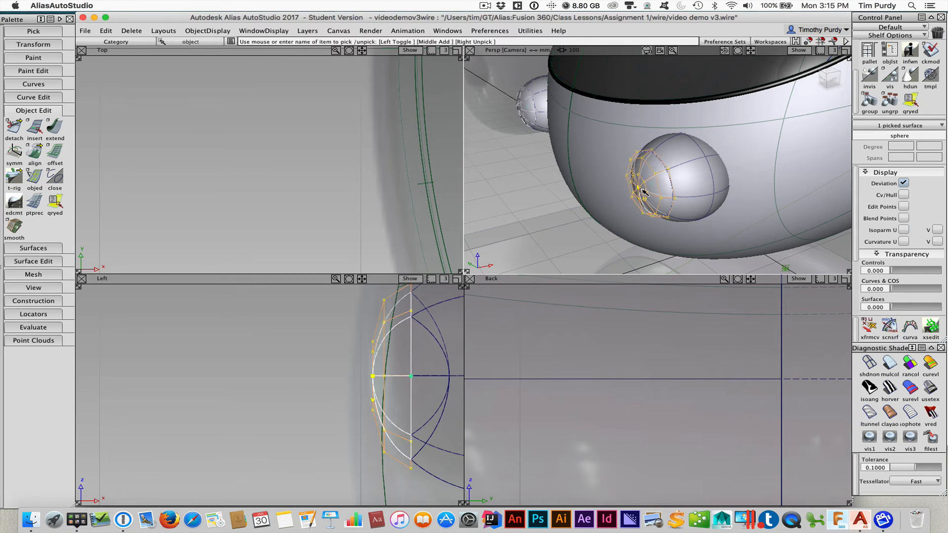
{"action": "left_click", "coordinate": [903, 195]}
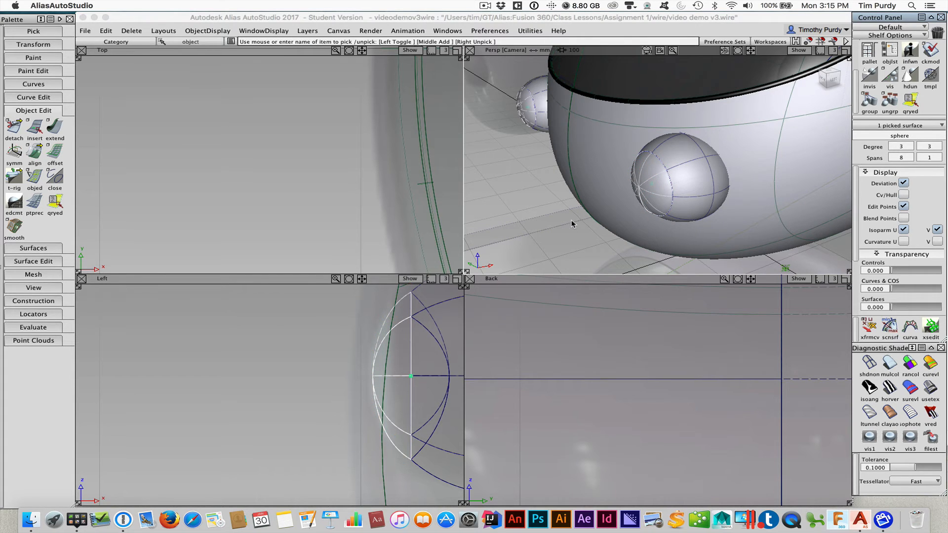
Step: In the maximized perspective view, build a G1 Tangent surface fillet with center radius 5 between headlight sphere and cab, reversing the cab's normal direction
{"action": "left_click", "coordinate": [847, 52]}
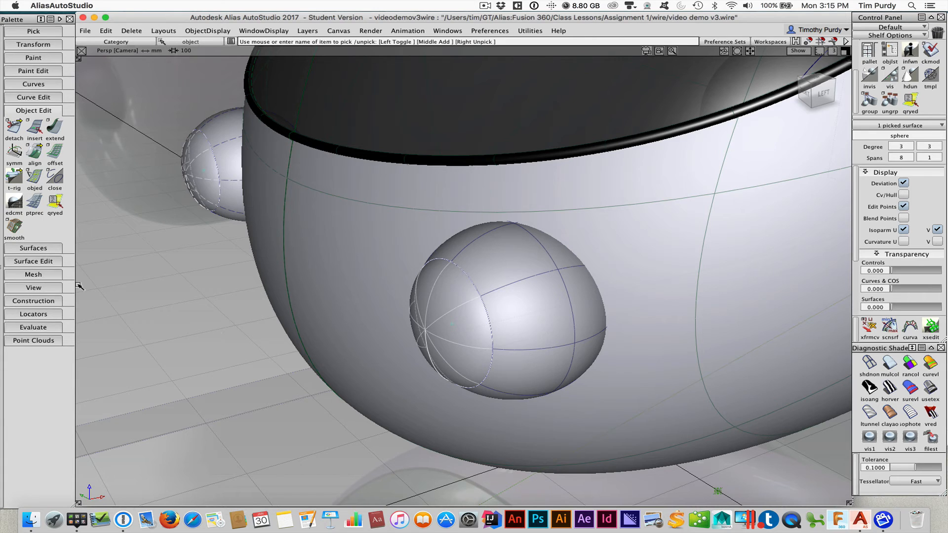
{"action": "left_click", "coordinate": [35, 111]}
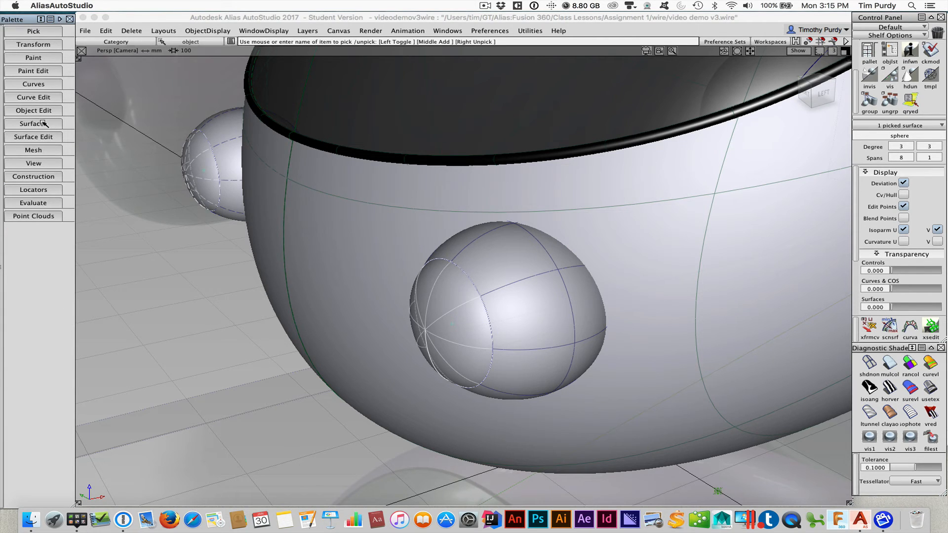
{"action": "left_click", "coordinate": [43, 124]}
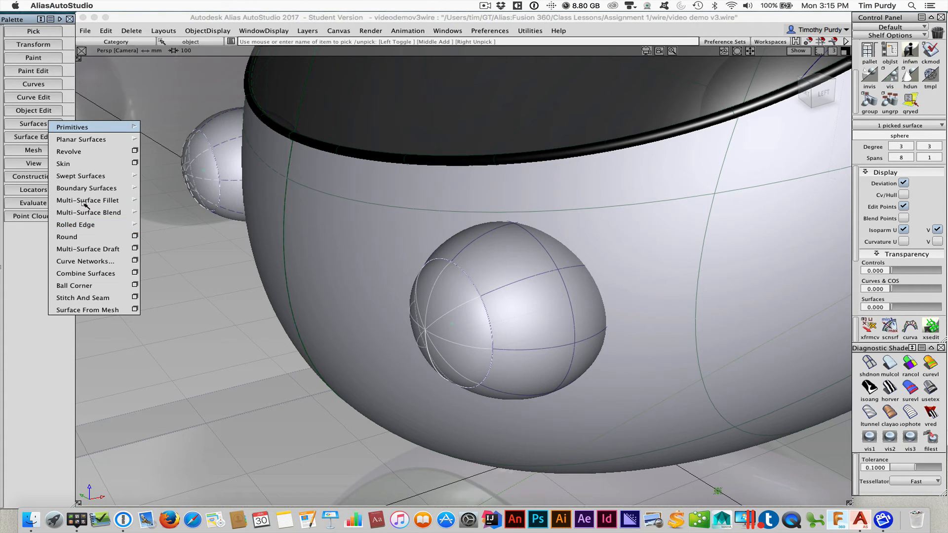
{"action": "mouse_move", "coordinate": [91, 204]}
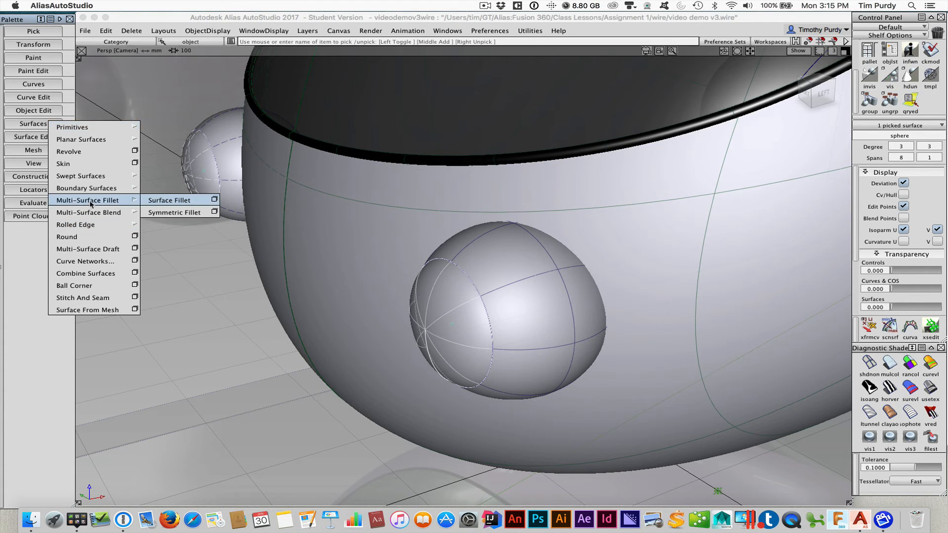
{"action": "left_click", "coordinate": [215, 200]}
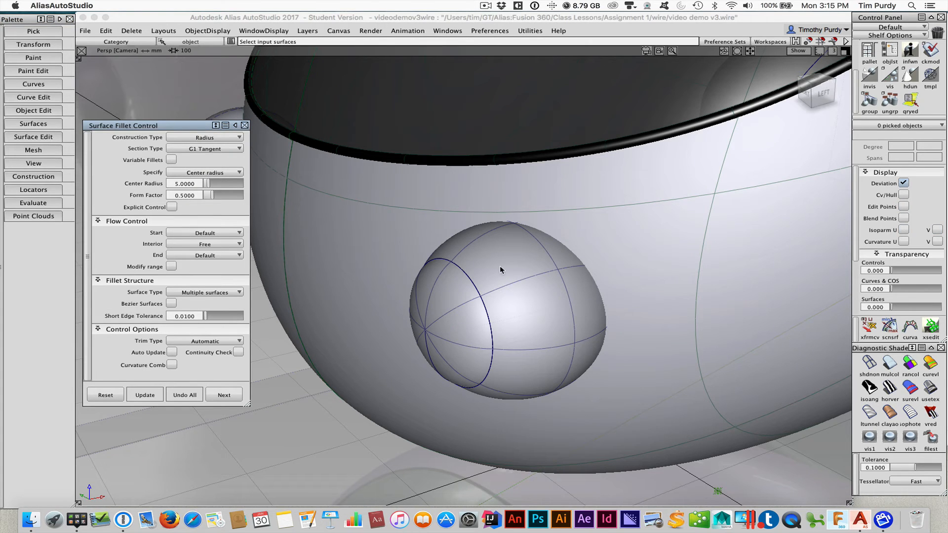
{"action": "left_click", "coordinate": [523, 277]}
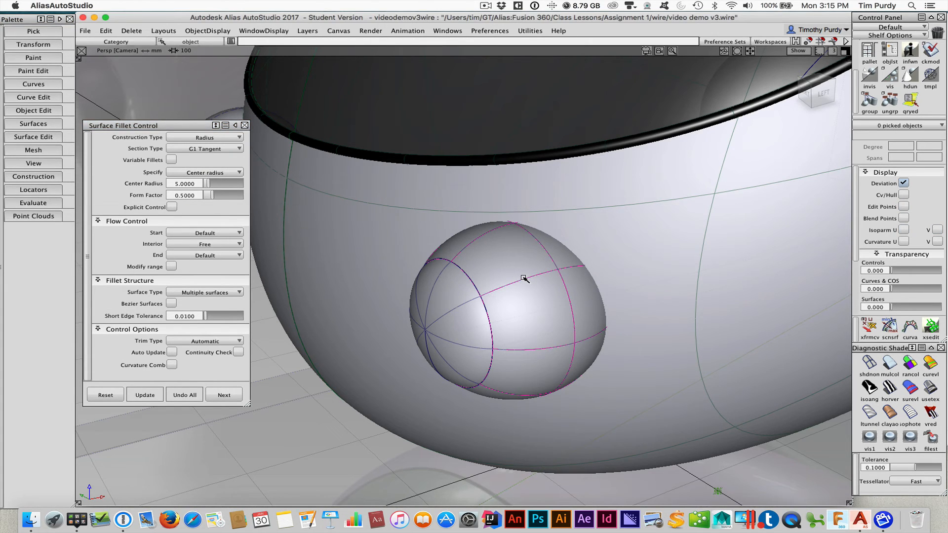
{"action": "left_click", "coordinate": [593, 209]}
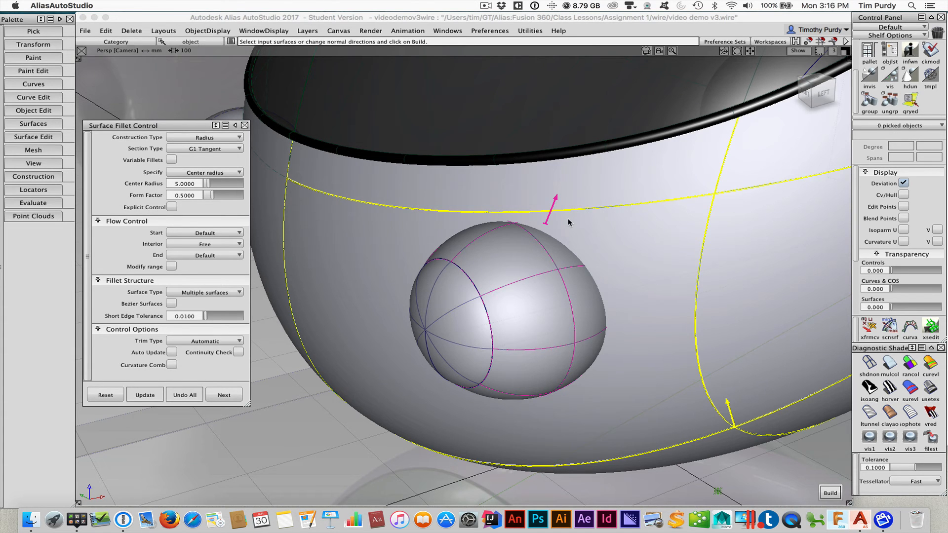
{"action": "left_click_drag", "start_coordinate": [536, 266], "coordinate": [492, 273], "text": "alt+shift"}
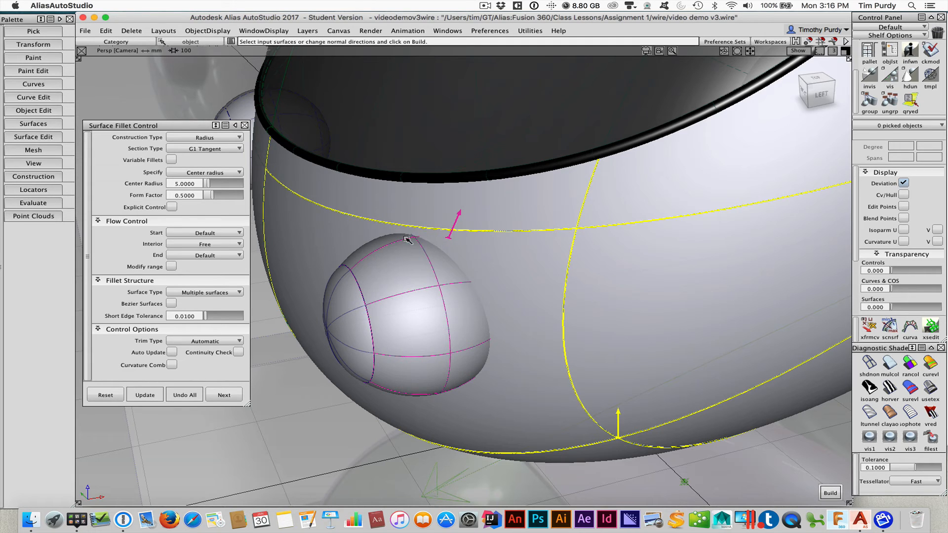
{"action": "left_click", "coordinate": [618, 418]}
{"action": "left_click", "coordinate": [829, 493]}
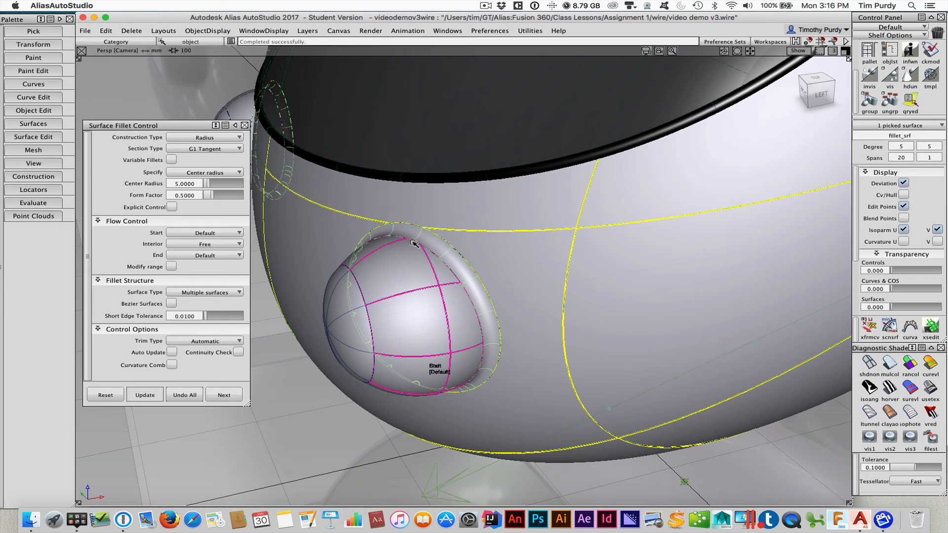
Step: Set the fillet's center radius to 10 and update it
{"action": "right_click_drag", "start_coordinate": [390, 251], "coordinate": [396, 252], "text": "alt+shift"}
{"action": "left_click", "coordinate": [195, 184]}
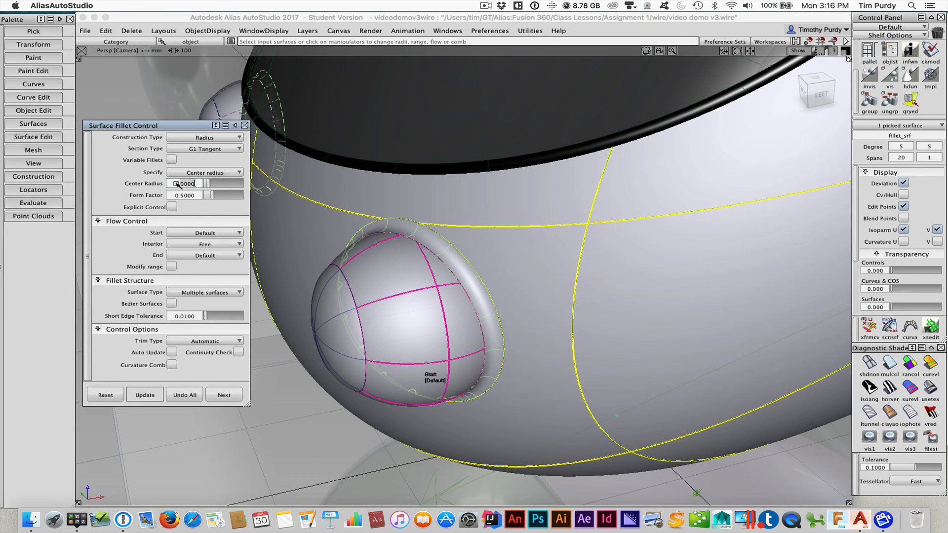
{"action": "type", "text": "10"}
{"action": "key", "text": "Return"}
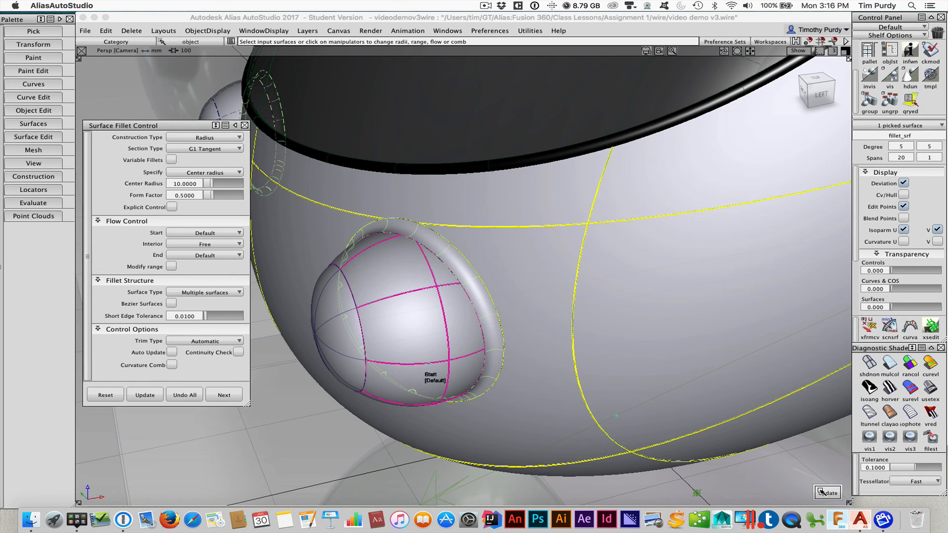
{"action": "left_click", "coordinate": [148, 395]}
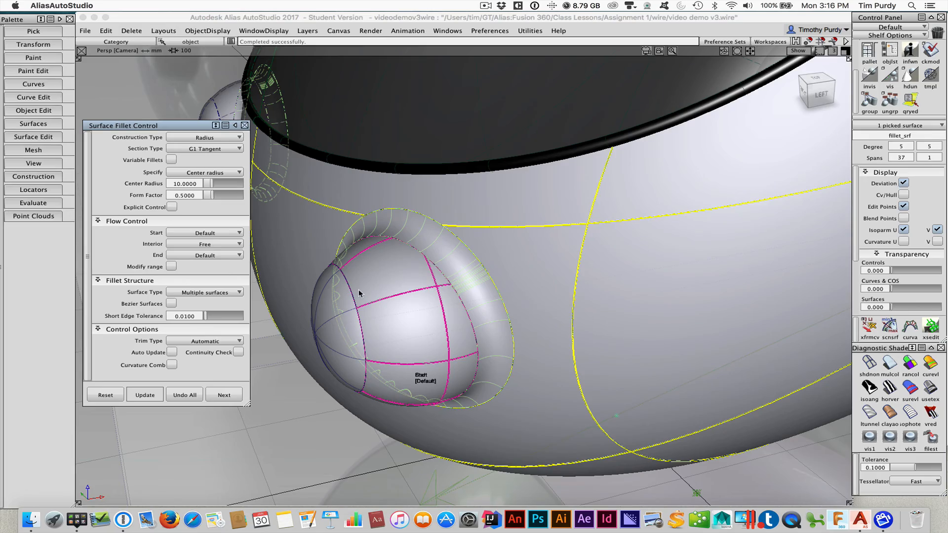
Step: Change the fillet's section type to G1 Circular and update it
{"action": "left_click_drag", "start_coordinate": [359, 289], "coordinate": [266, 202], "text": "alt+shift"}
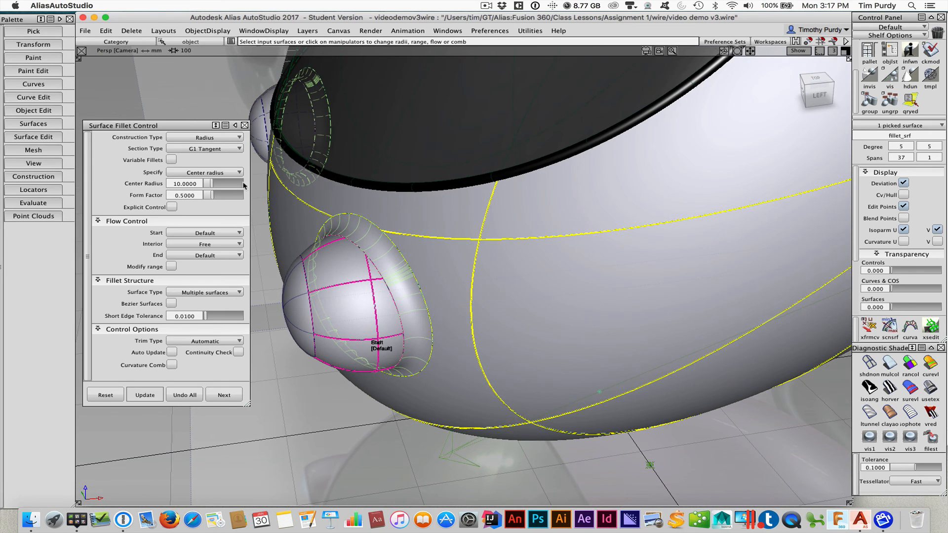
{"action": "left_click", "coordinate": [200, 149]}
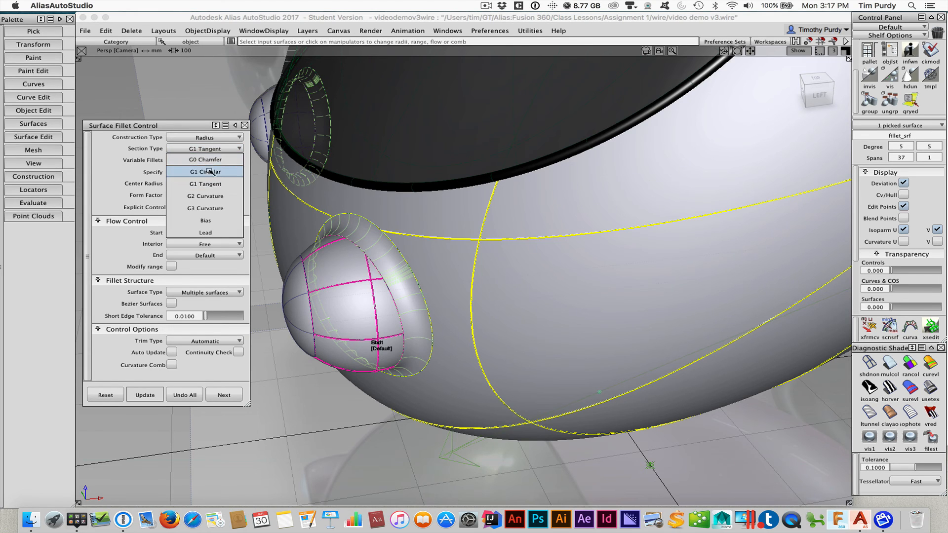
{"action": "left_click", "coordinate": [210, 171]}
{"action": "left_click", "coordinate": [152, 396]}
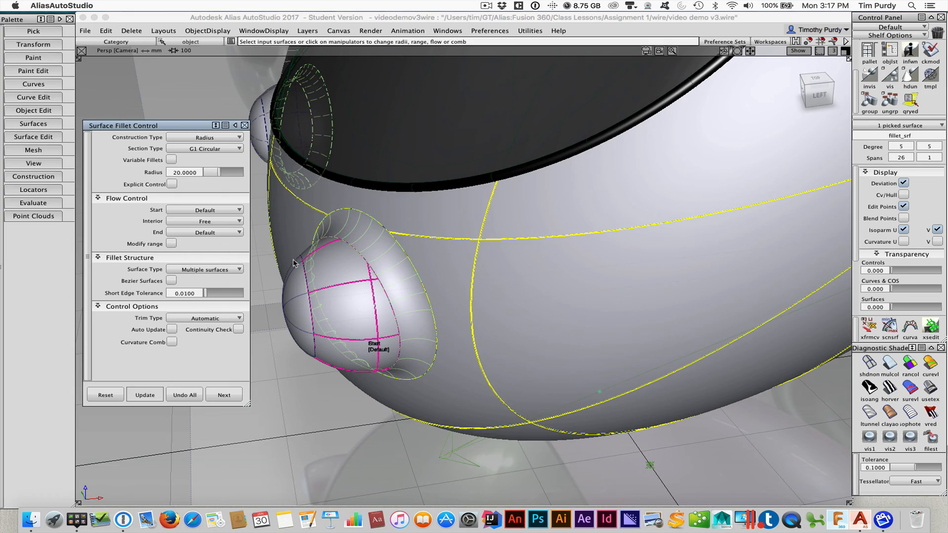
Step: Finish the surface fillet between headlight and cab, clear the selection, close the Surface Fillet Control and return to object picking
{"action": "left_click_drag", "start_coordinate": [450, 321], "coordinate": [583, 300], "text": "alt+shift"}
{"action": "right_click_drag", "start_coordinate": [583, 300], "coordinate": [485, 314], "text": "alt+shift"}
{"action": "left_click_drag", "start_coordinate": [484, 314], "coordinate": [450, 349], "text": "alt+shift"}
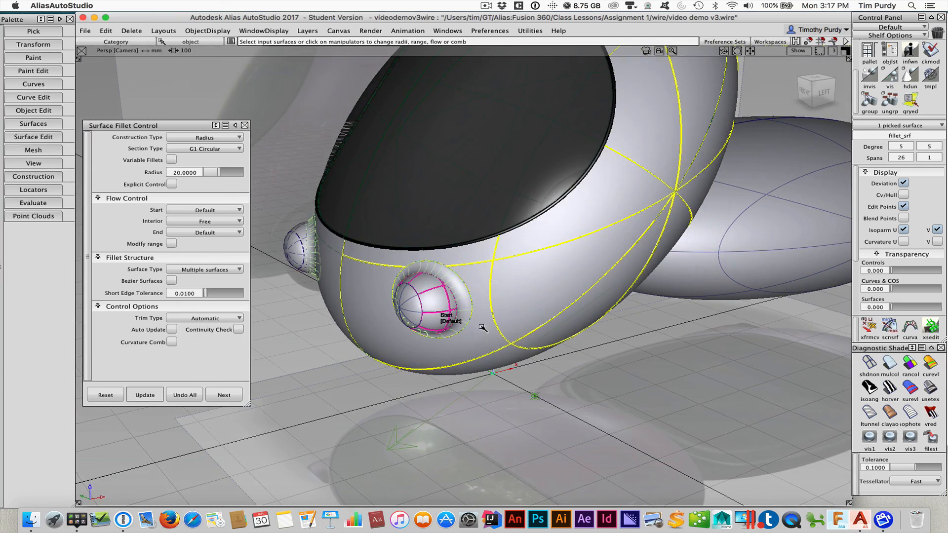
{"action": "left_click_drag", "start_coordinate": [515, 396], "coordinate": [509, 378], "text": "shift+super"}
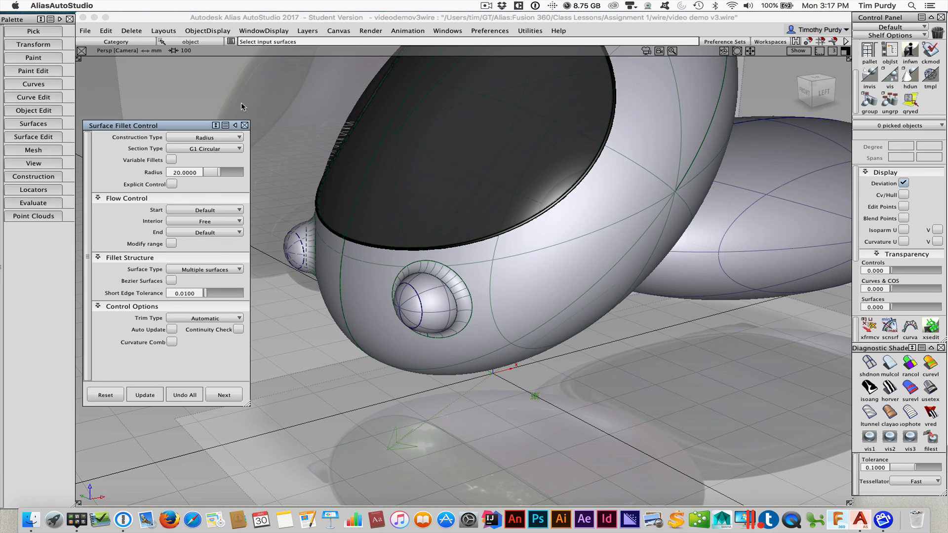
{"action": "left_click", "coordinate": [244, 125]}
{"action": "left_click_drag", "start_coordinate": [333, 194], "coordinate": [337, 212], "text": "shift+super"}
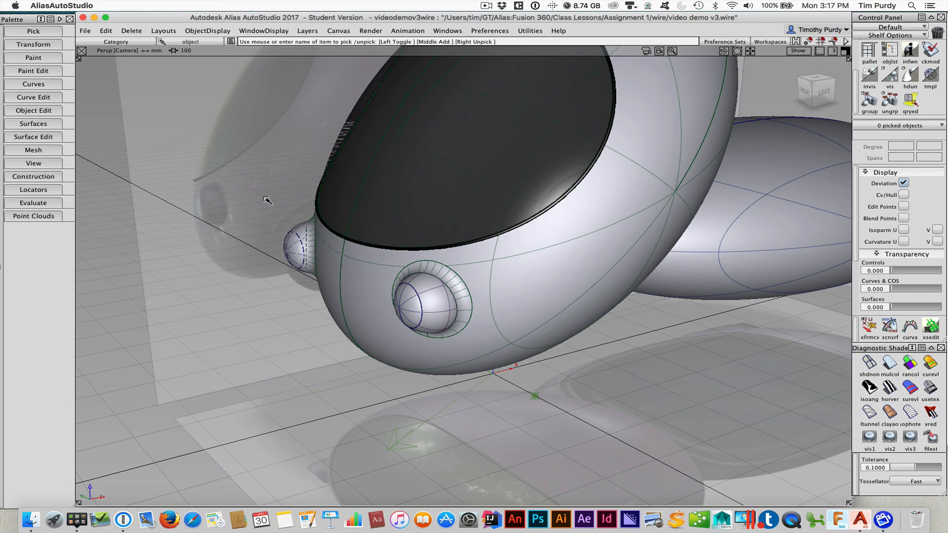
{"action": "left_click_drag", "start_coordinate": [562, 315], "coordinate": [438, 217], "text": "alt+shift"}
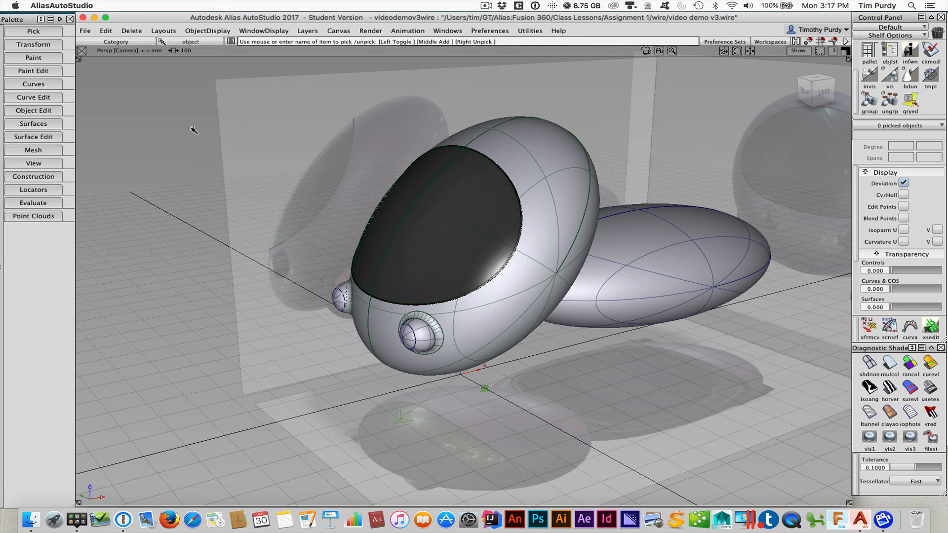
Step: Save the wire file as a new version named "video demo v4" in the wire folder
{"action": "left_click", "coordinate": [87, 32]}
{"action": "left_click", "coordinate": [100, 105]}
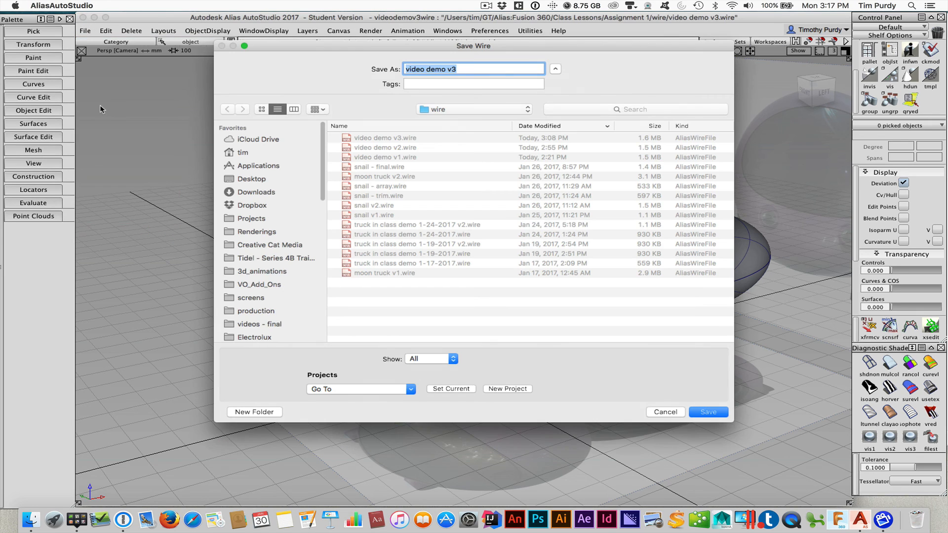
{"action": "key", "text": "Right"}
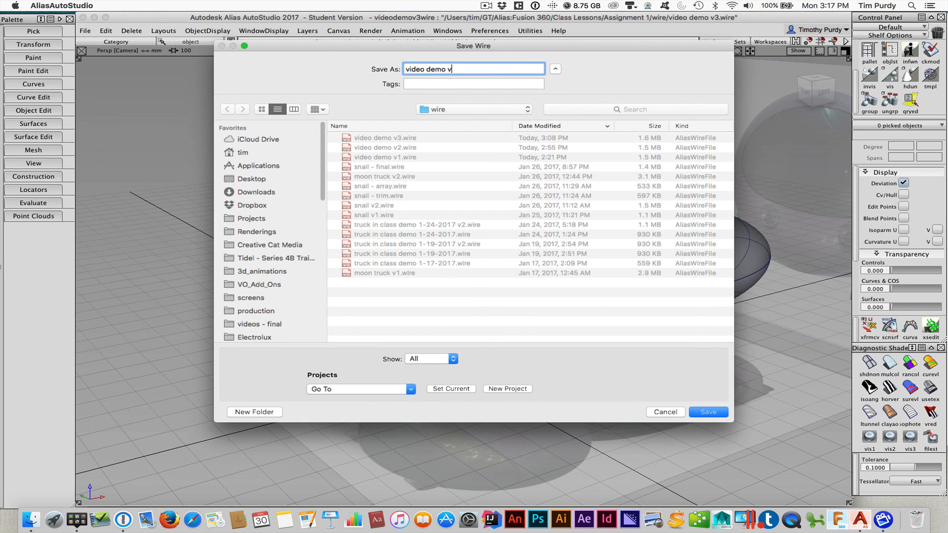
{"action": "type", "text": "4"}
{"action": "key", "text": "Return"}
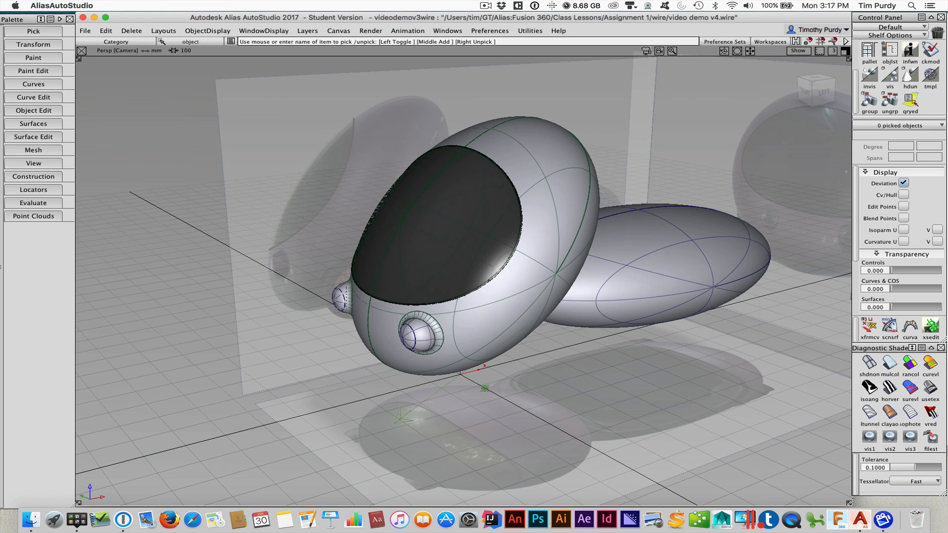